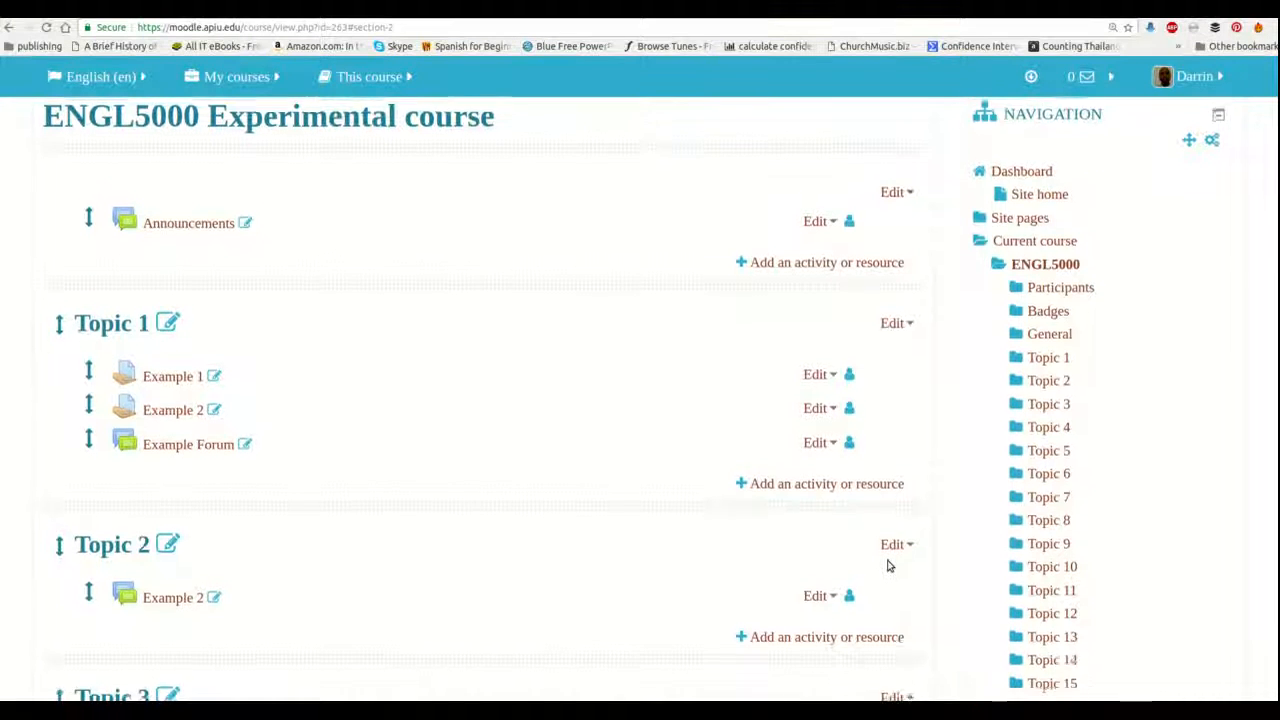
Open the settings of the Example 2 forum in Topic 2 for editing
scroll(887, 566, up, 2)
scroll(887, 566, down, 2)
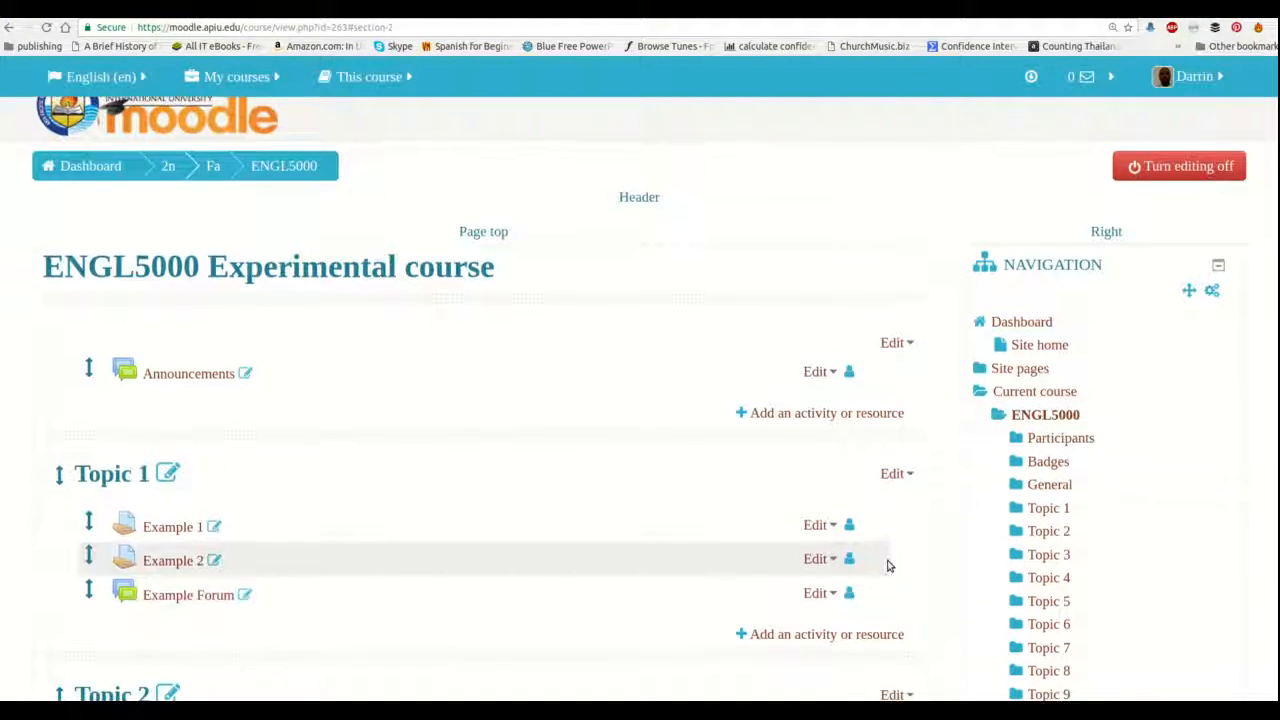
scroll(887, 566, up, 2)
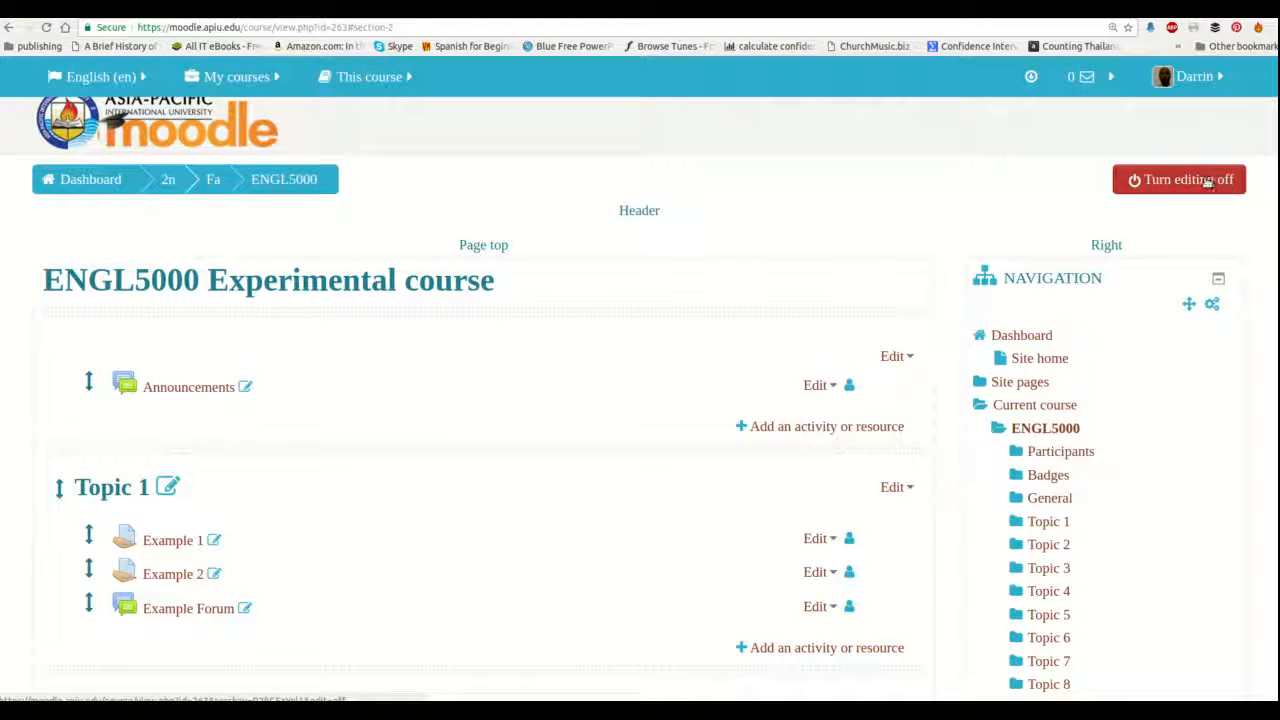
scroll(1202, 182, down, 2)
scroll(1204, 182, down, 3)
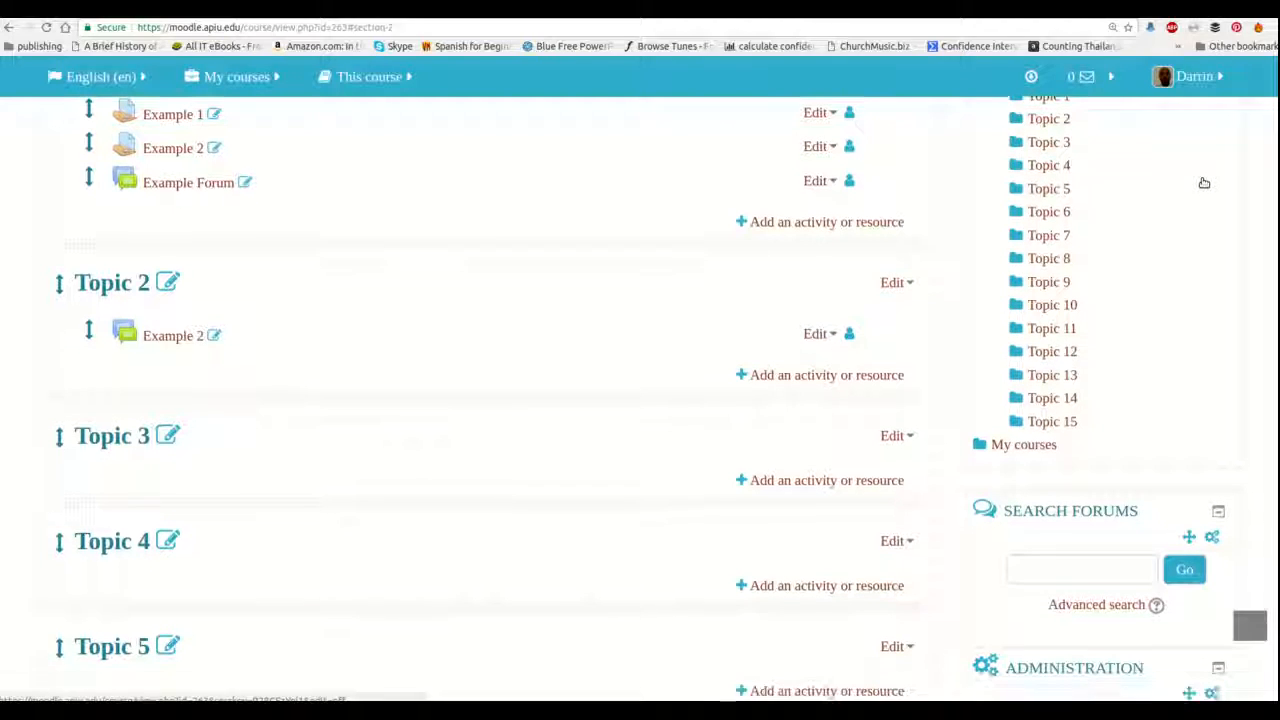
click(820, 335)
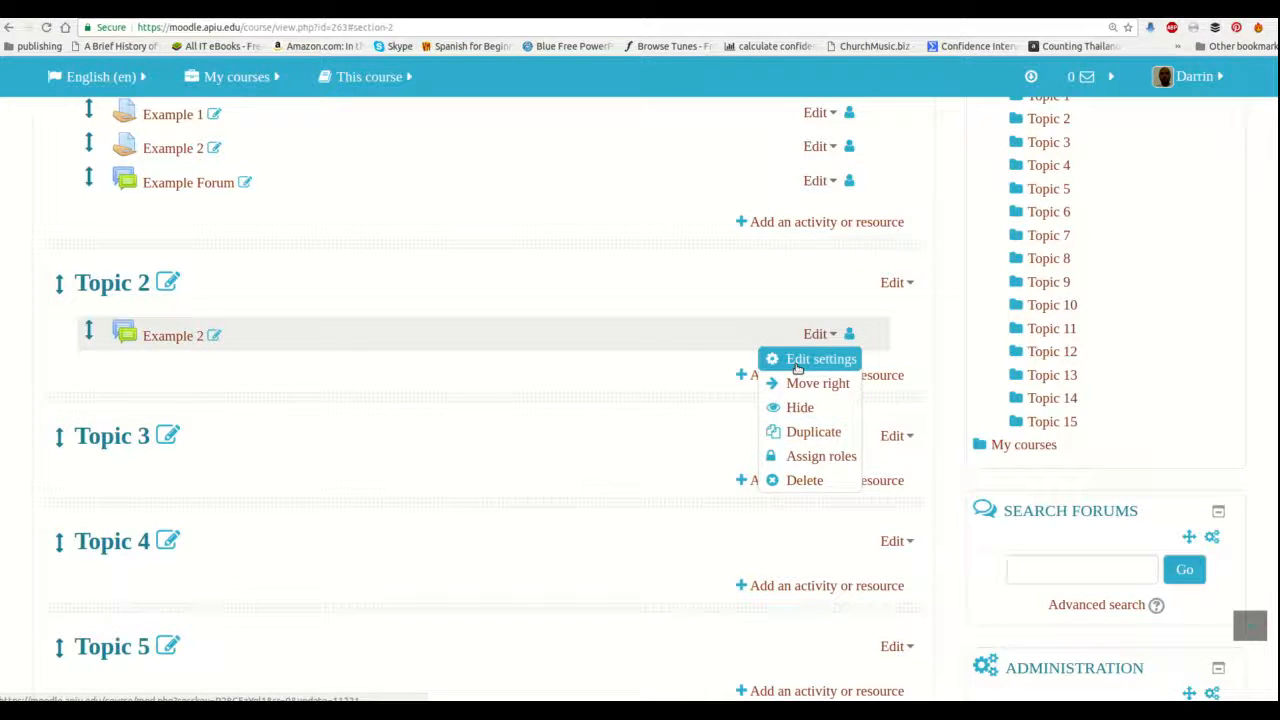
click(805, 361)
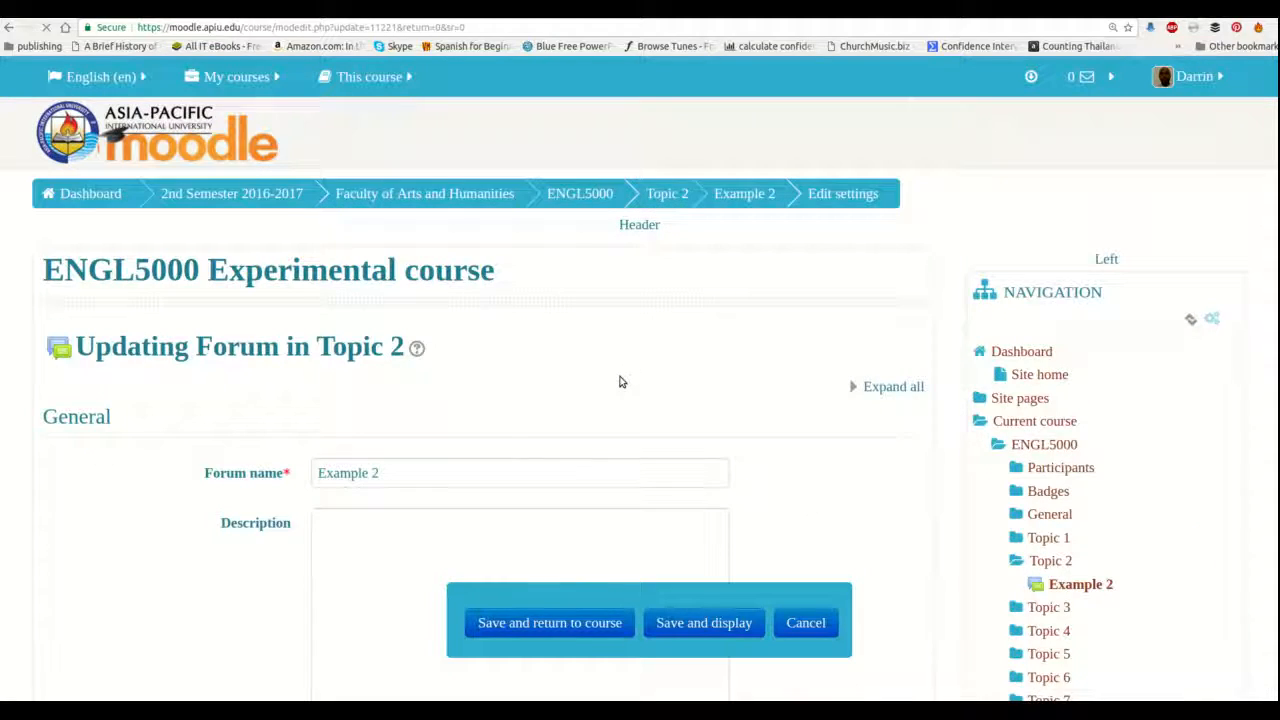
Look through the forum's settings sections, from the description and forum type down to Competencies
scroll(627, 368, down, 3)
scroll(617, 390, down, 2)
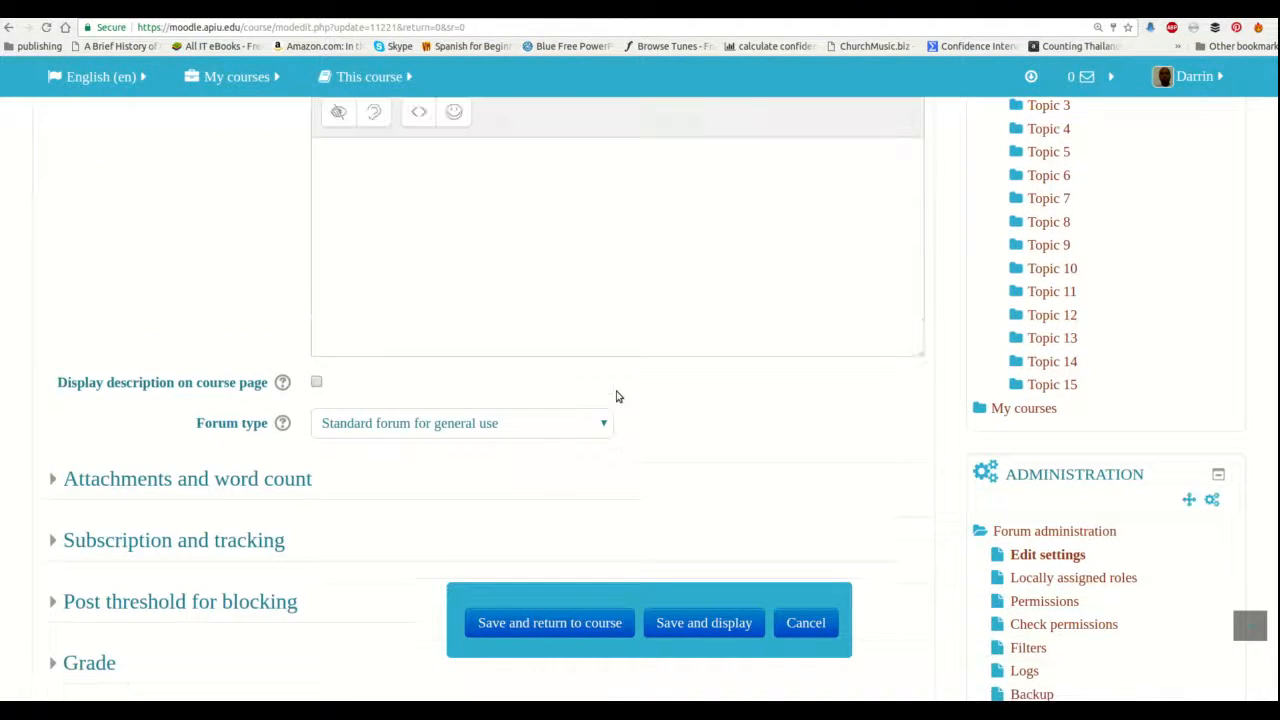
scroll(616, 397, down, 2)
scroll(616, 397, down, 1)
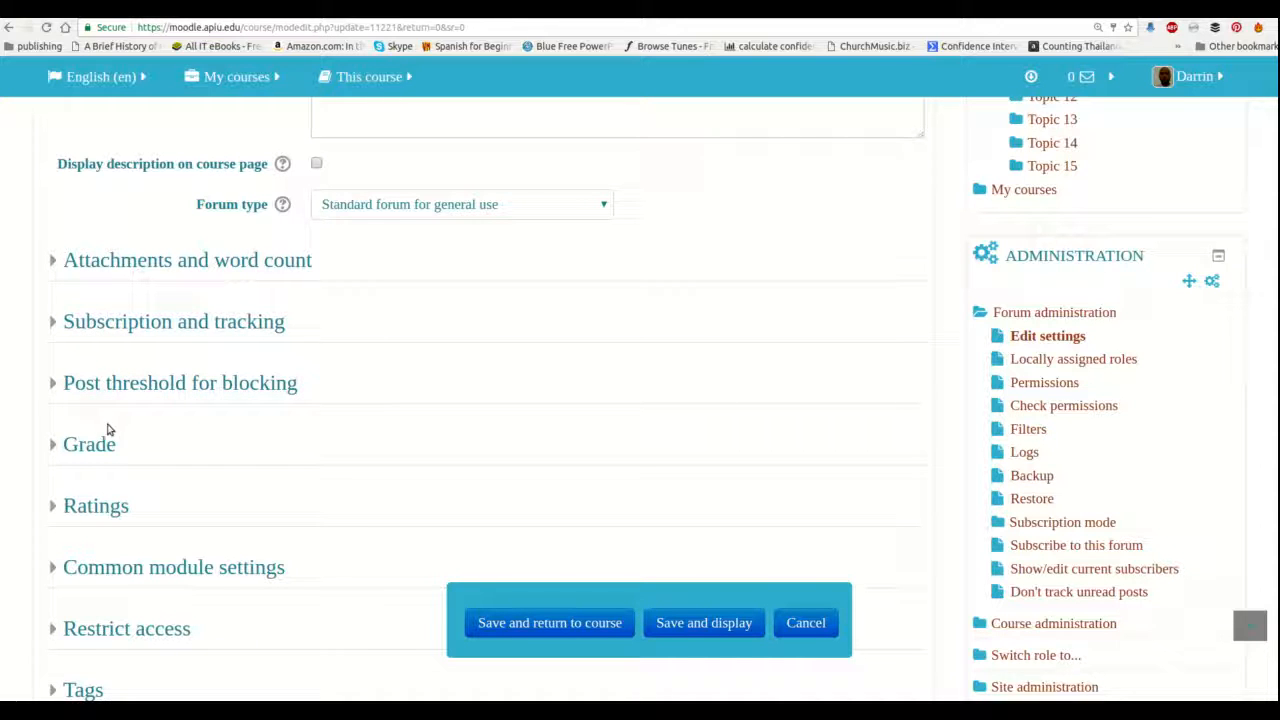
scroll(115, 510, down, 3)
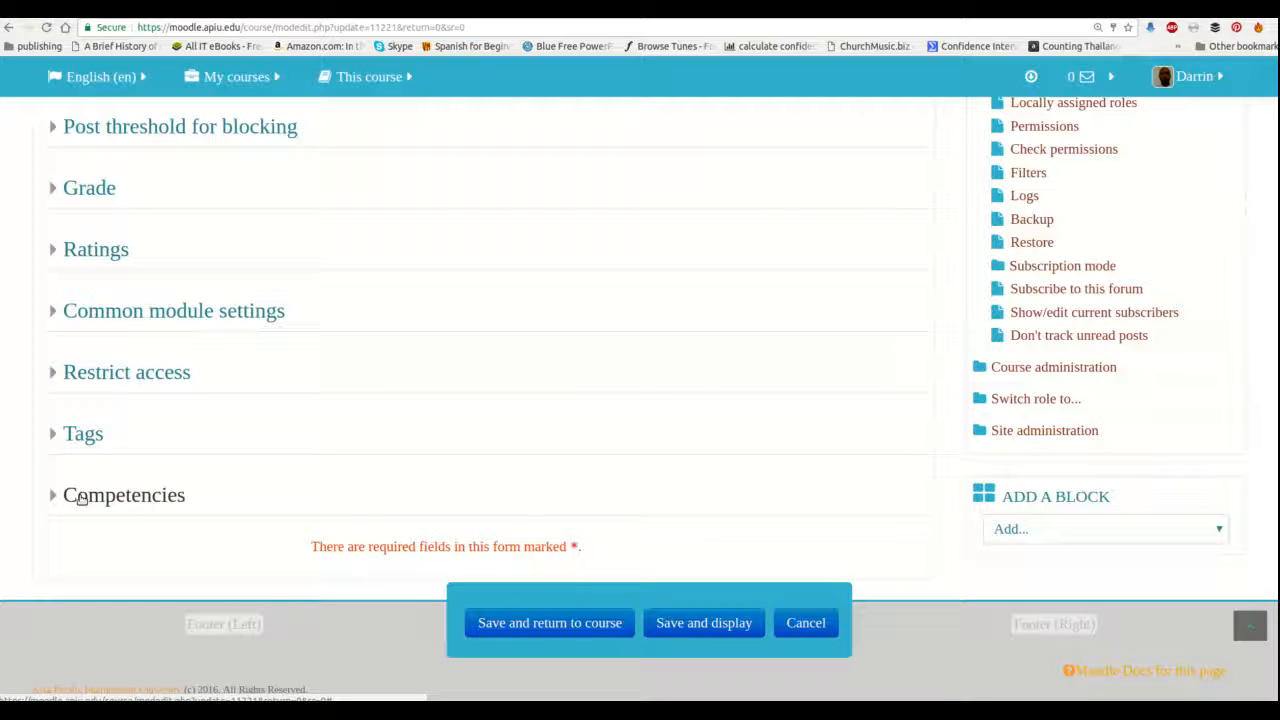
scroll(82, 499, up, 1)
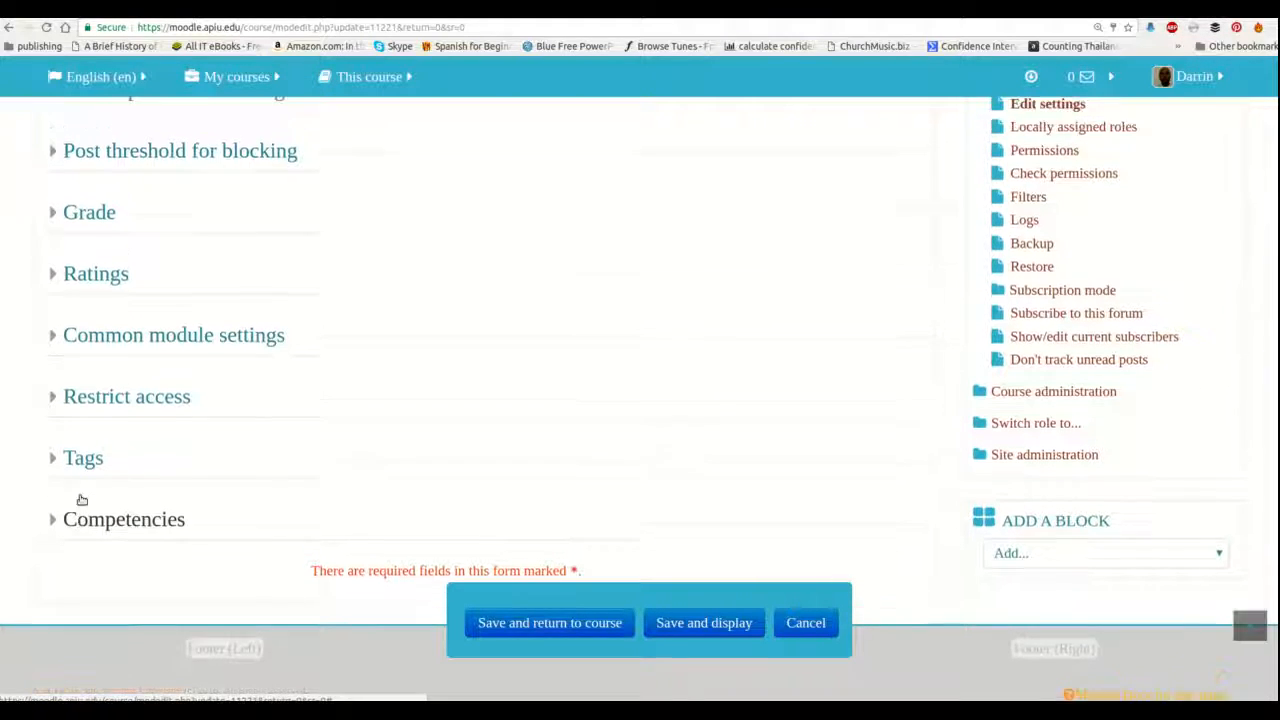
scroll(82, 499, up, 2)
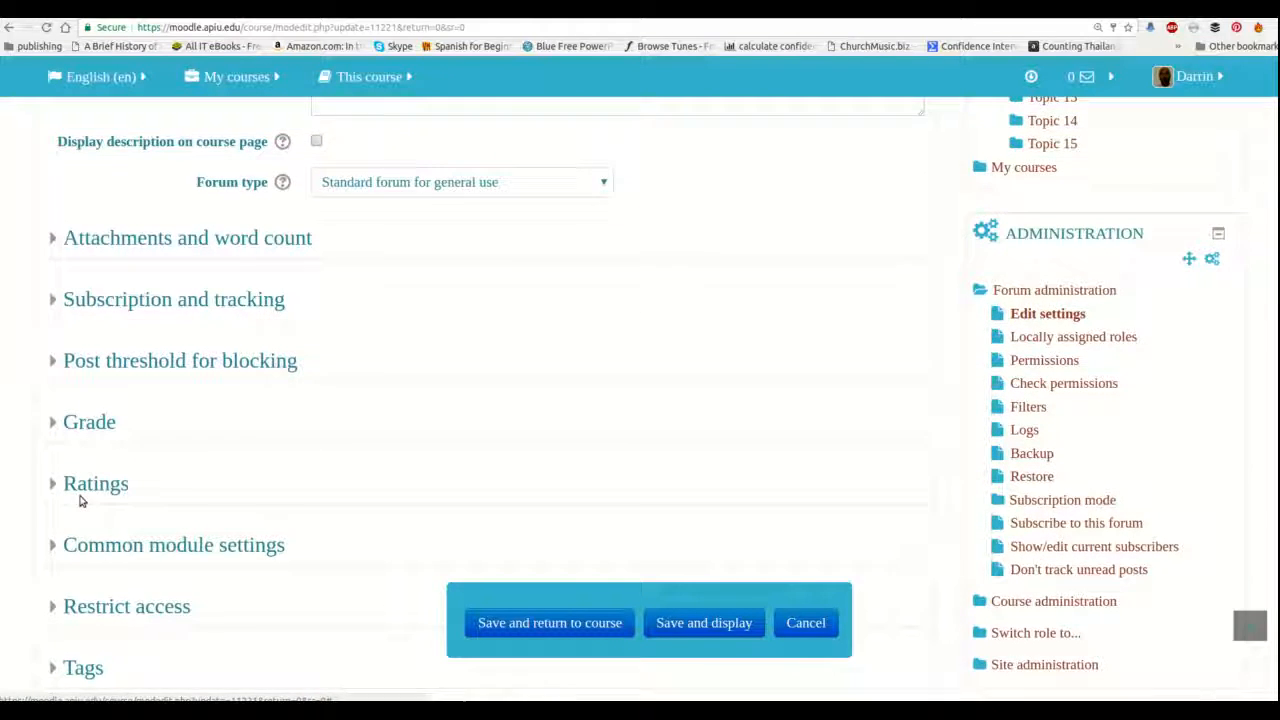
scroll(82, 499, up, 1)
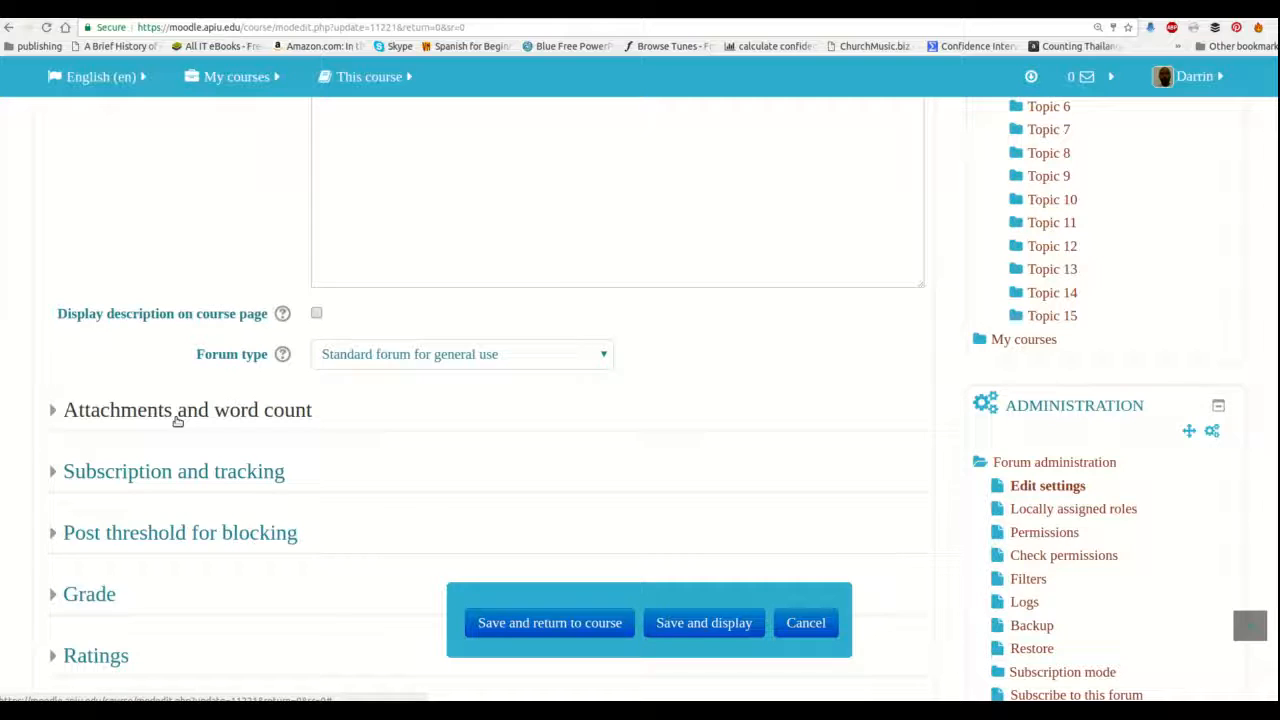
Expand Attachments and word count and review the choices for maximum attachment size and maximum number of attachments
click(177, 418)
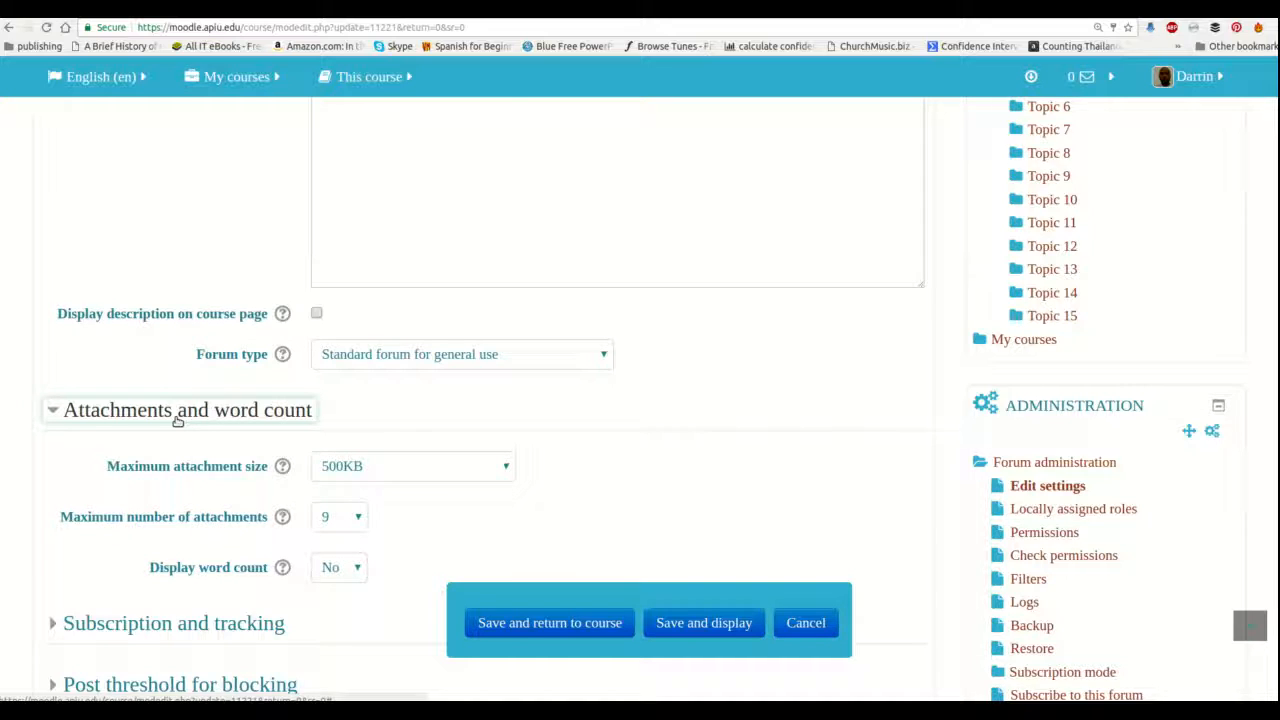
scroll(177, 421, down, 2)
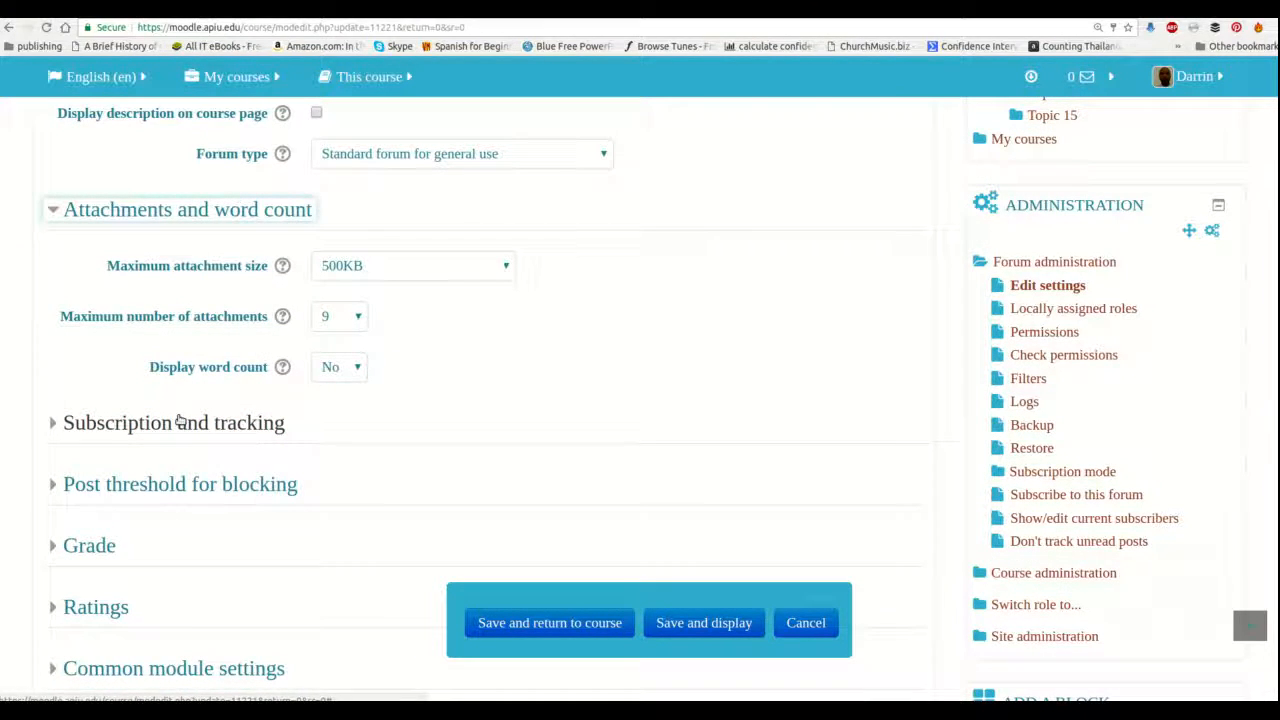
click(415, 267)
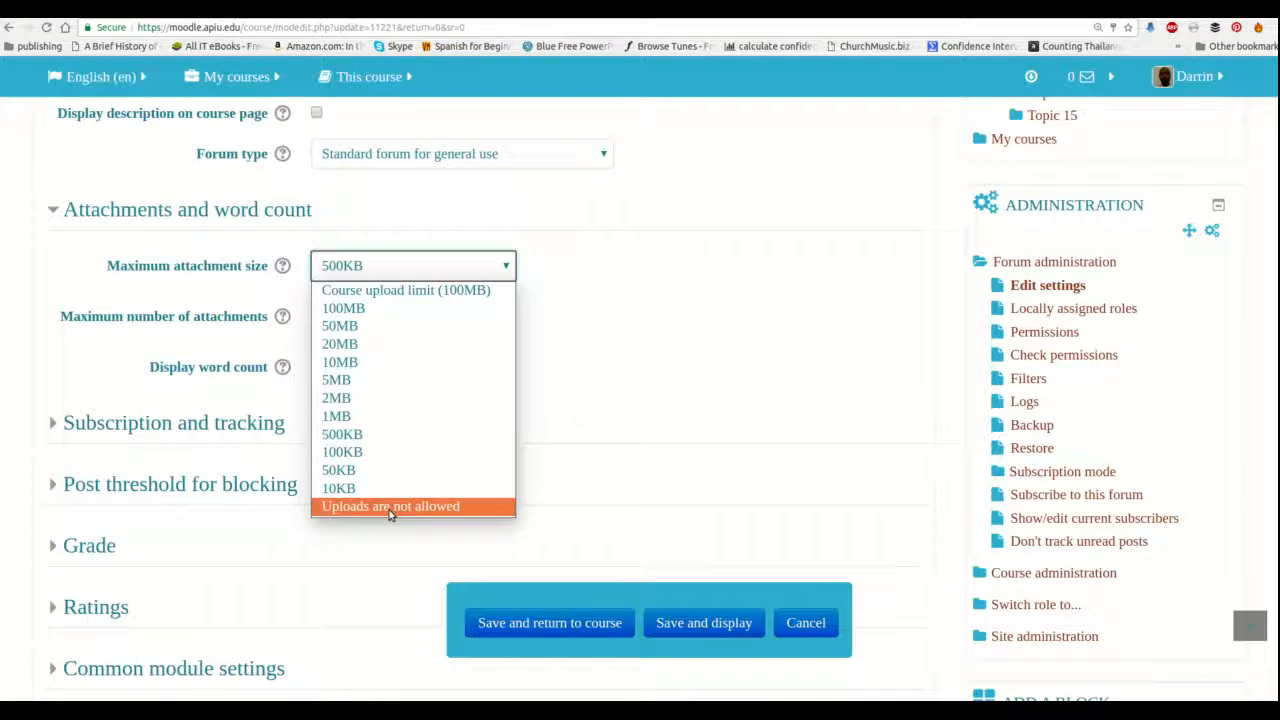
click(342, 434)
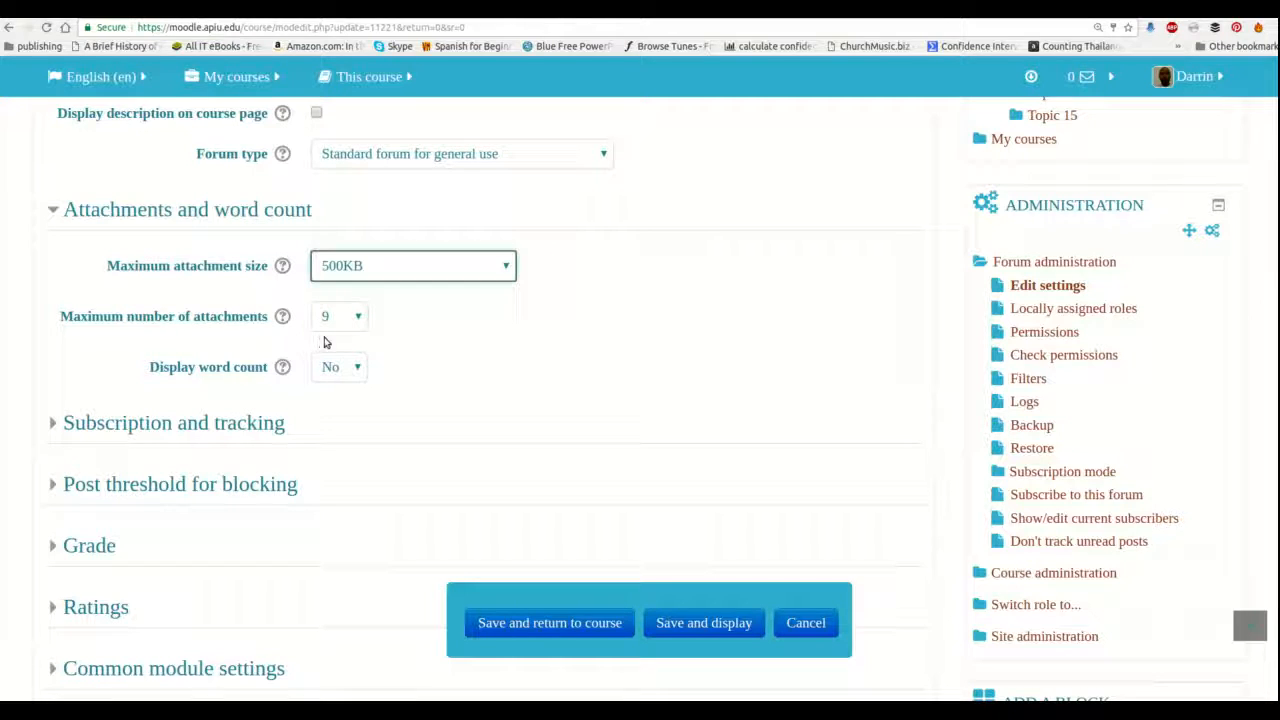
click(353, 321)
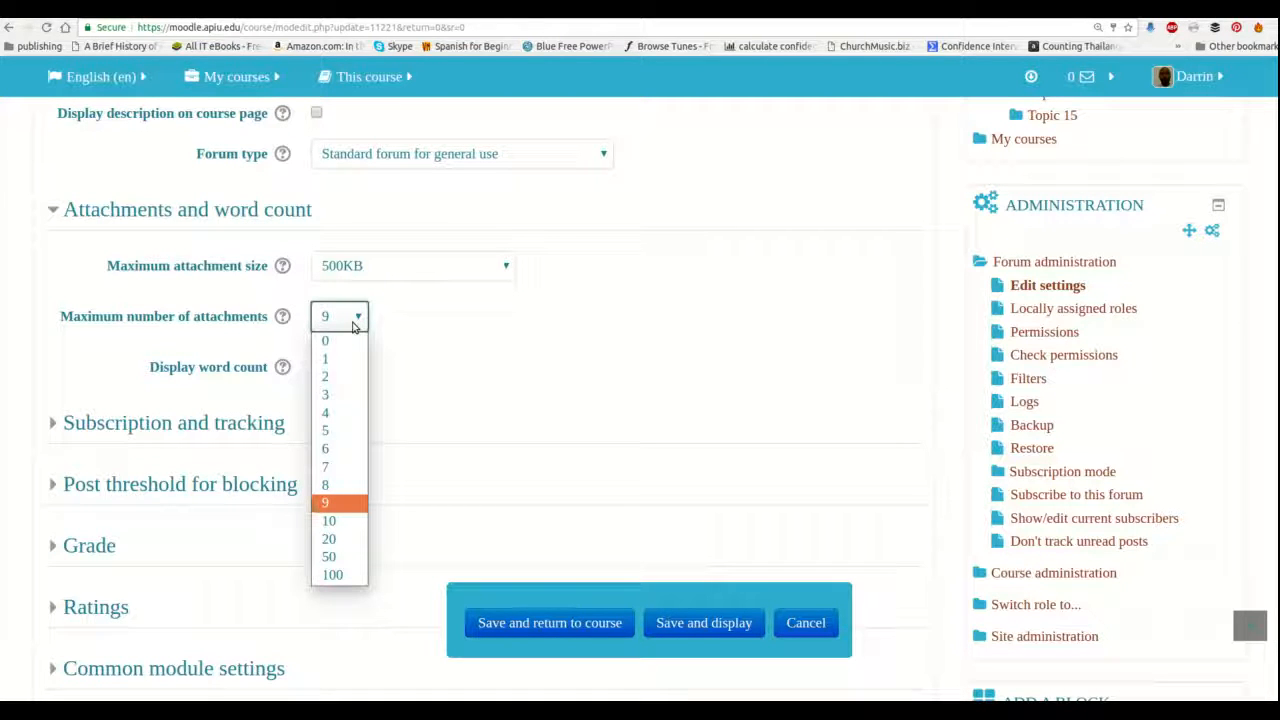
click(423, 334)
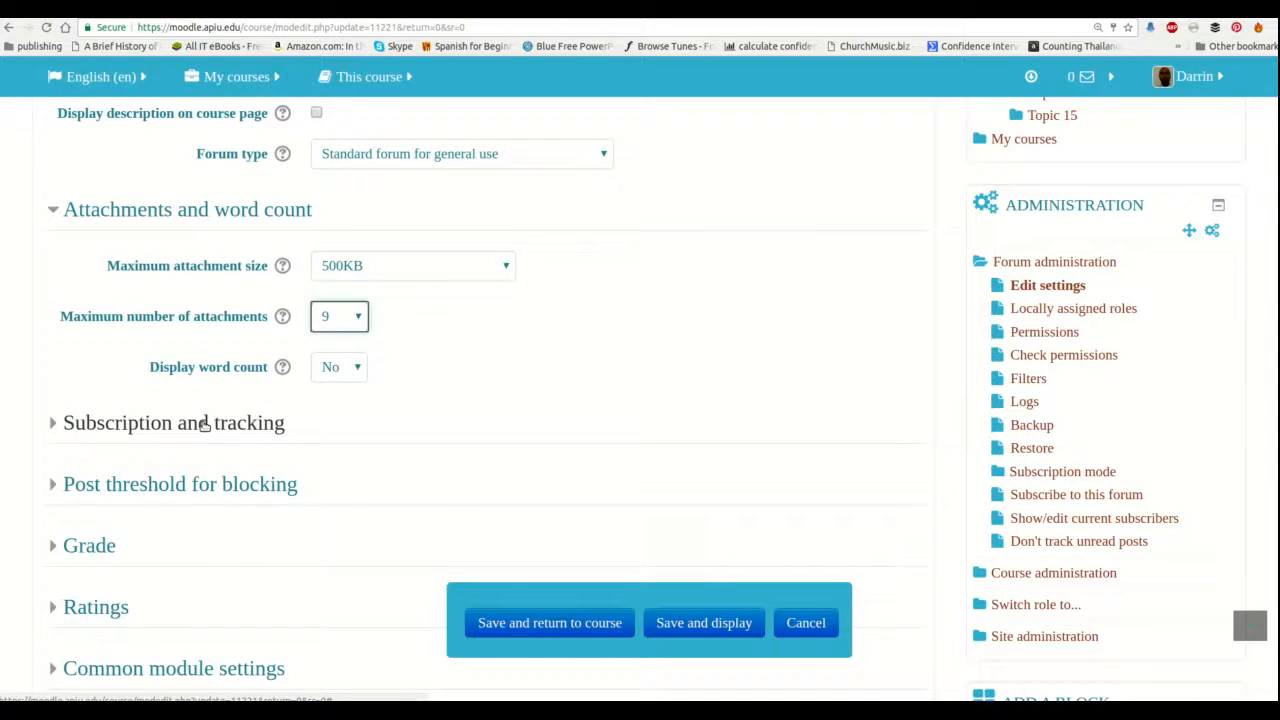
Expand Subscription and tracking and review the available subscription modes
click(205, 424)
scroll(205, 427, down, 1)
scroll(205, 427, down, 2)
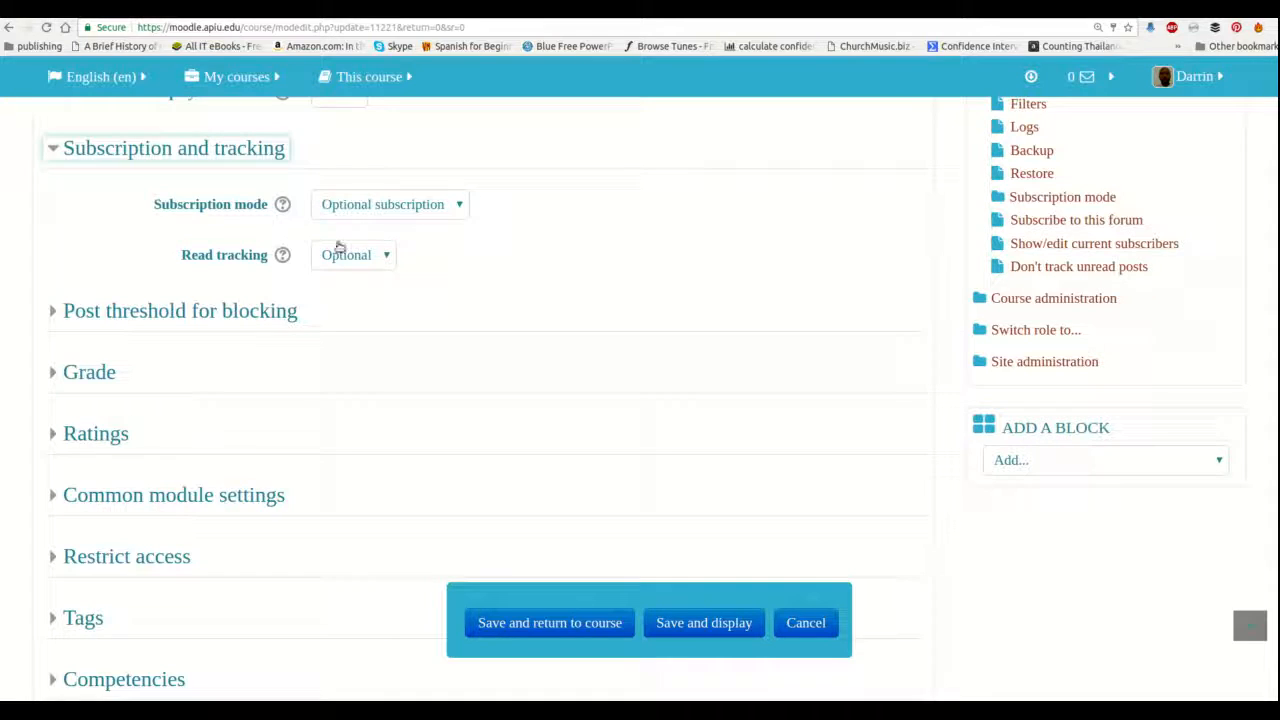
click(362, 209)
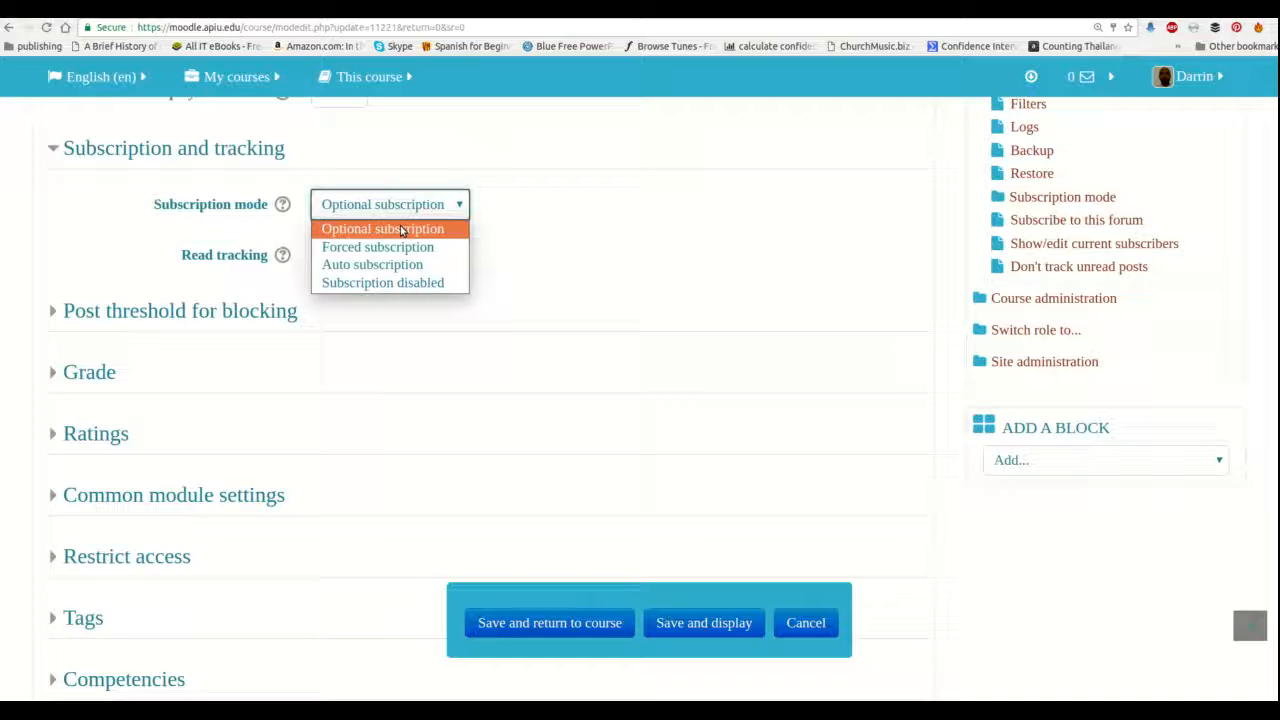
click(566, 262)
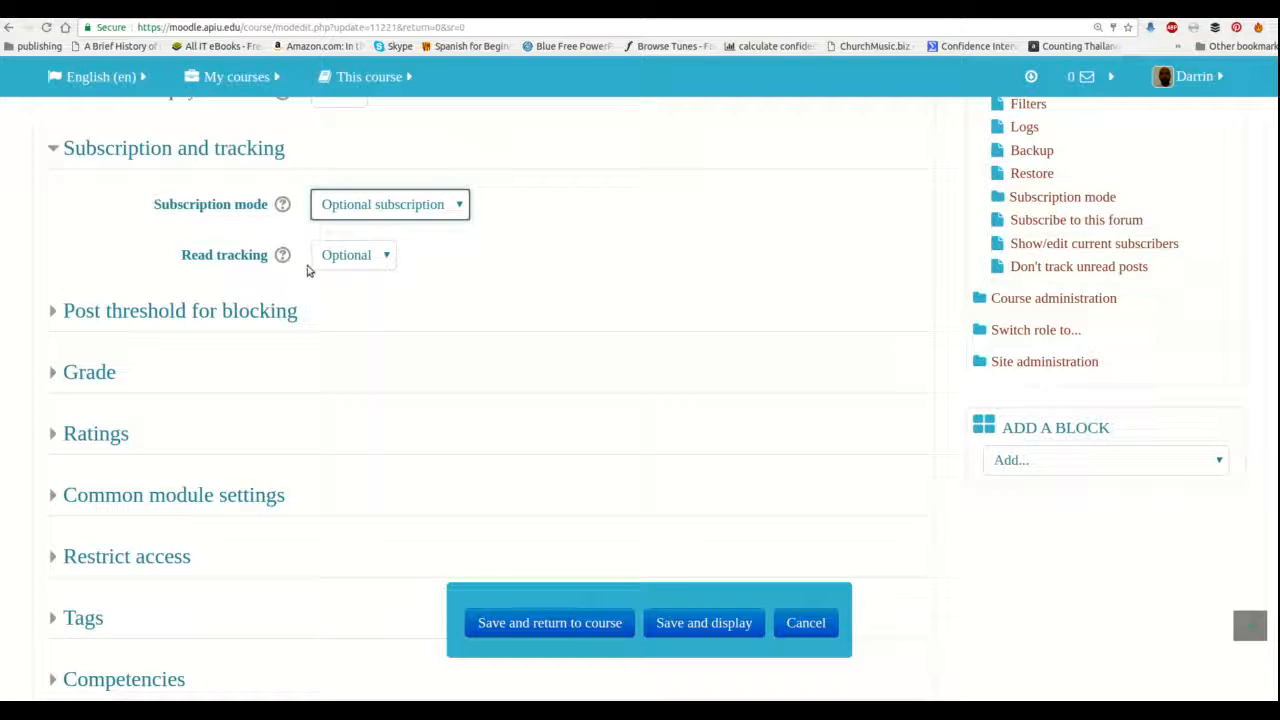
Check the read tracking setting and read its help text
click(337, 257)
click(337, 258)
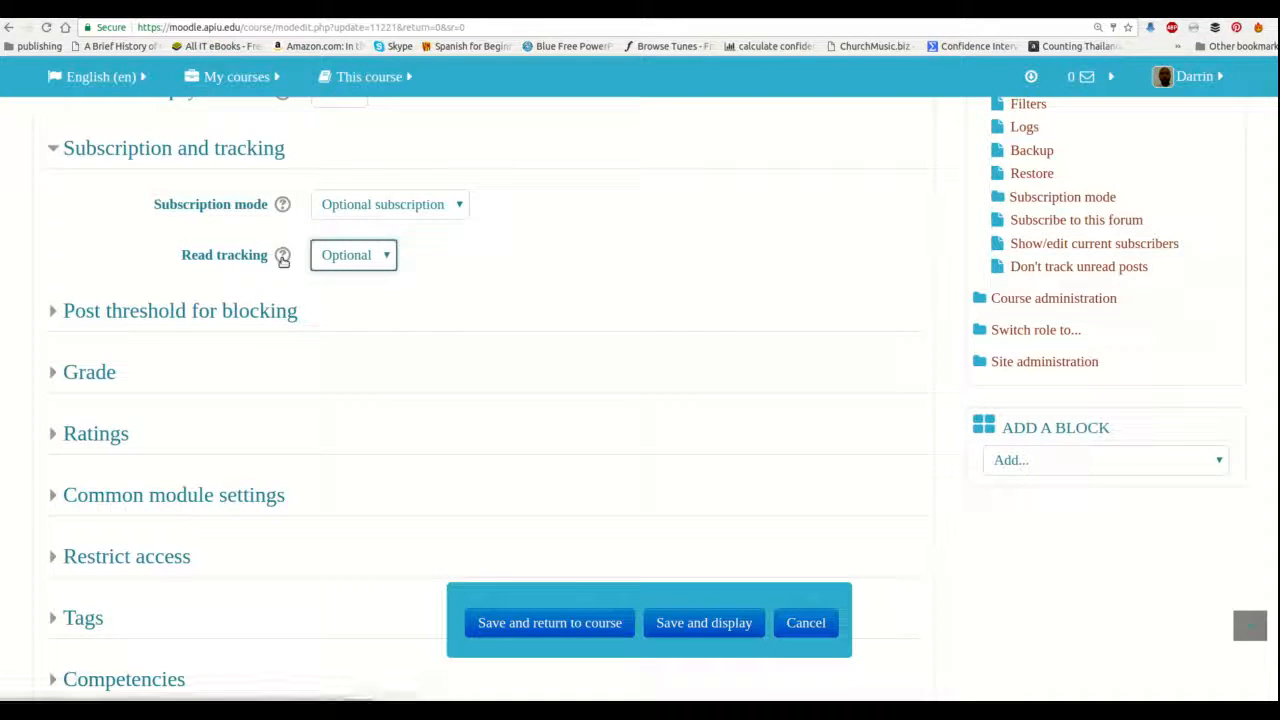
click(283, 257)
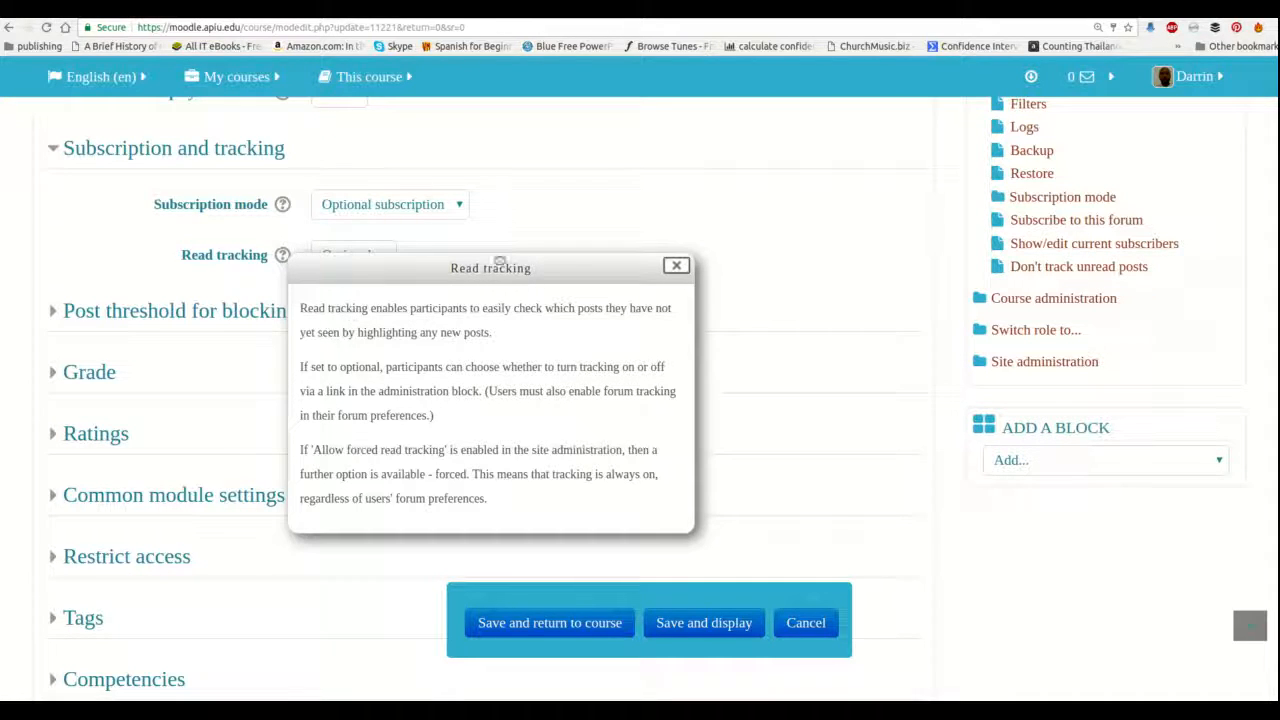
click(600, 197)
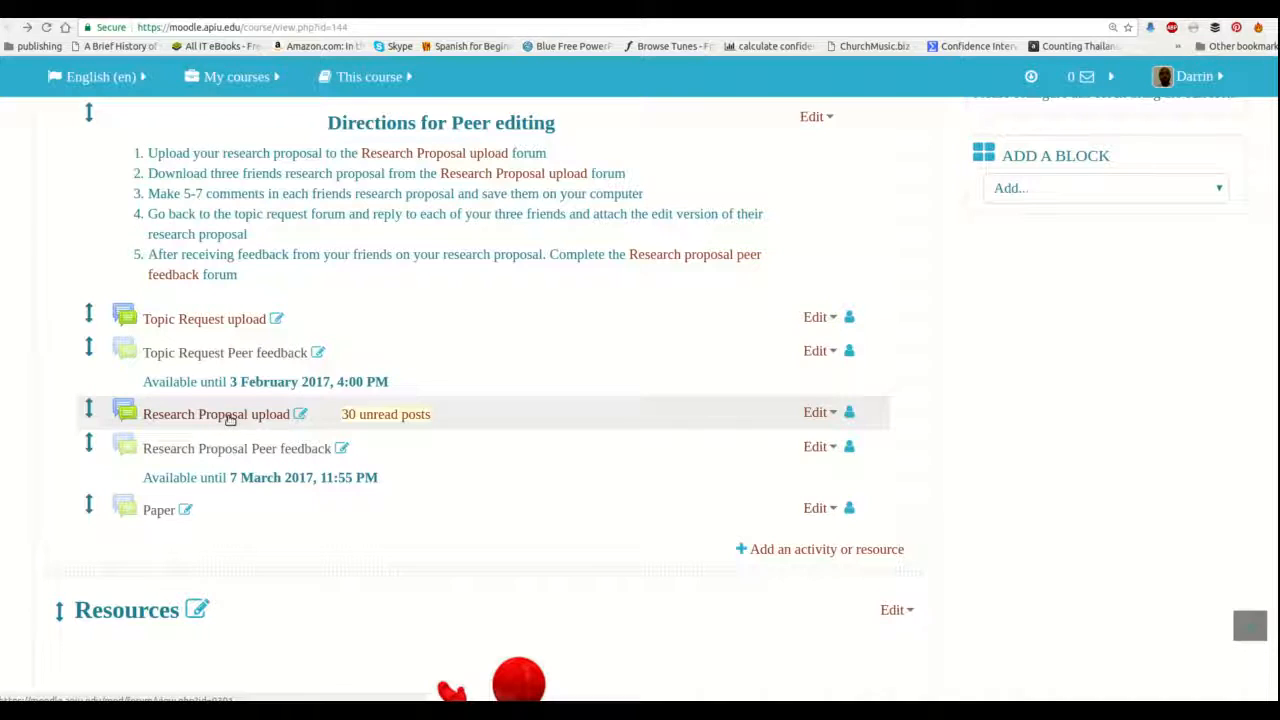
In the ENGL499 course, open the Research Proposal upload forum and examine a discussion with unread posts as a read tracking example
click(389, 418)
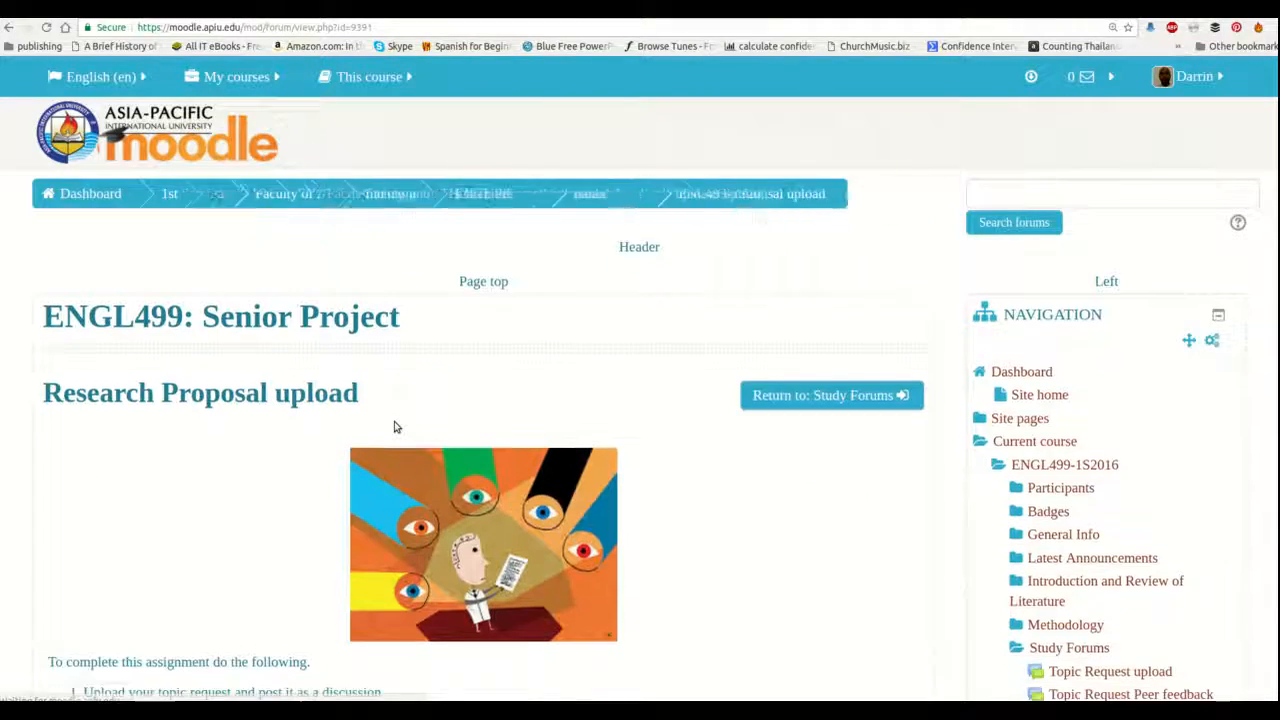
scroll(394, 427, down, 7)
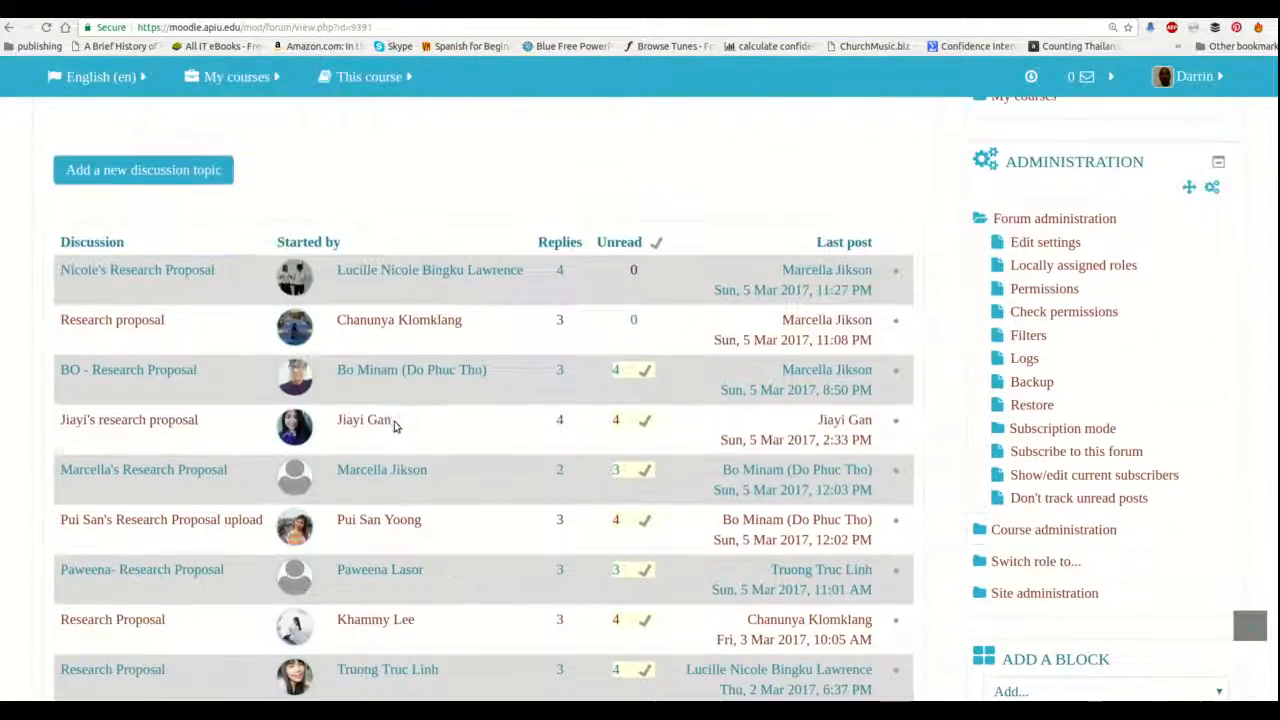
click(151, 370)
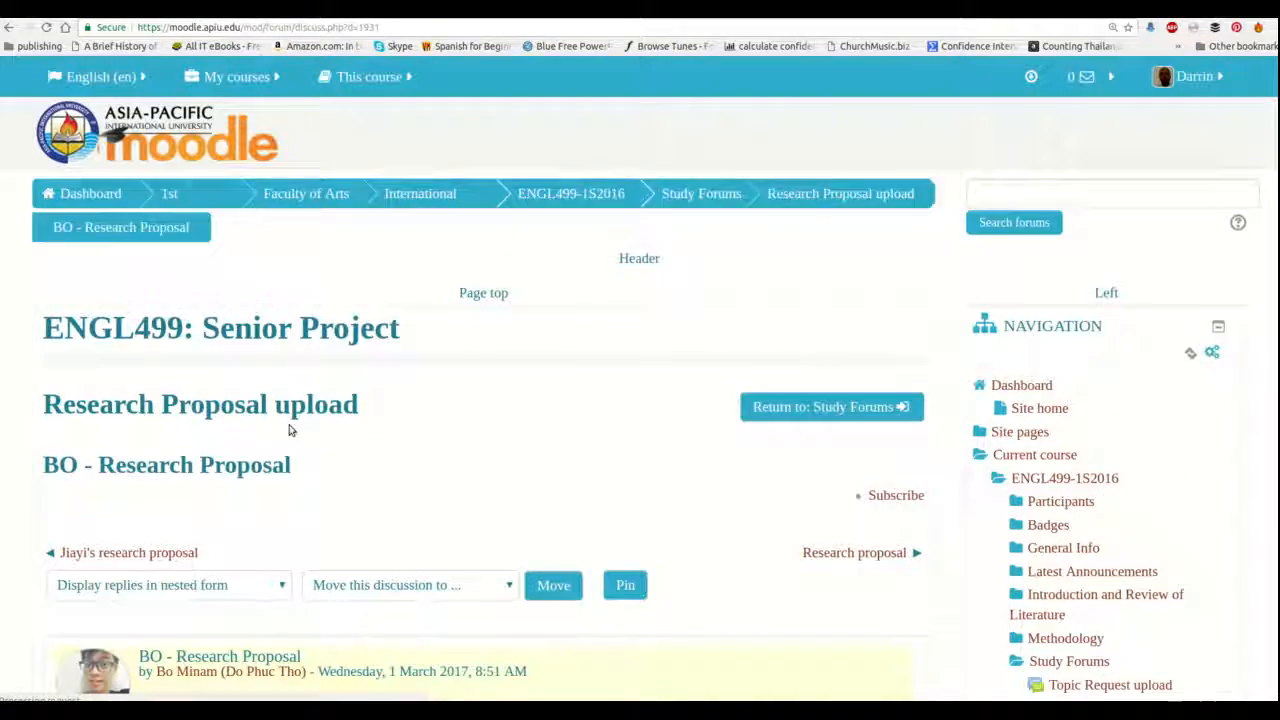
scroll(288, 460, down, 5)
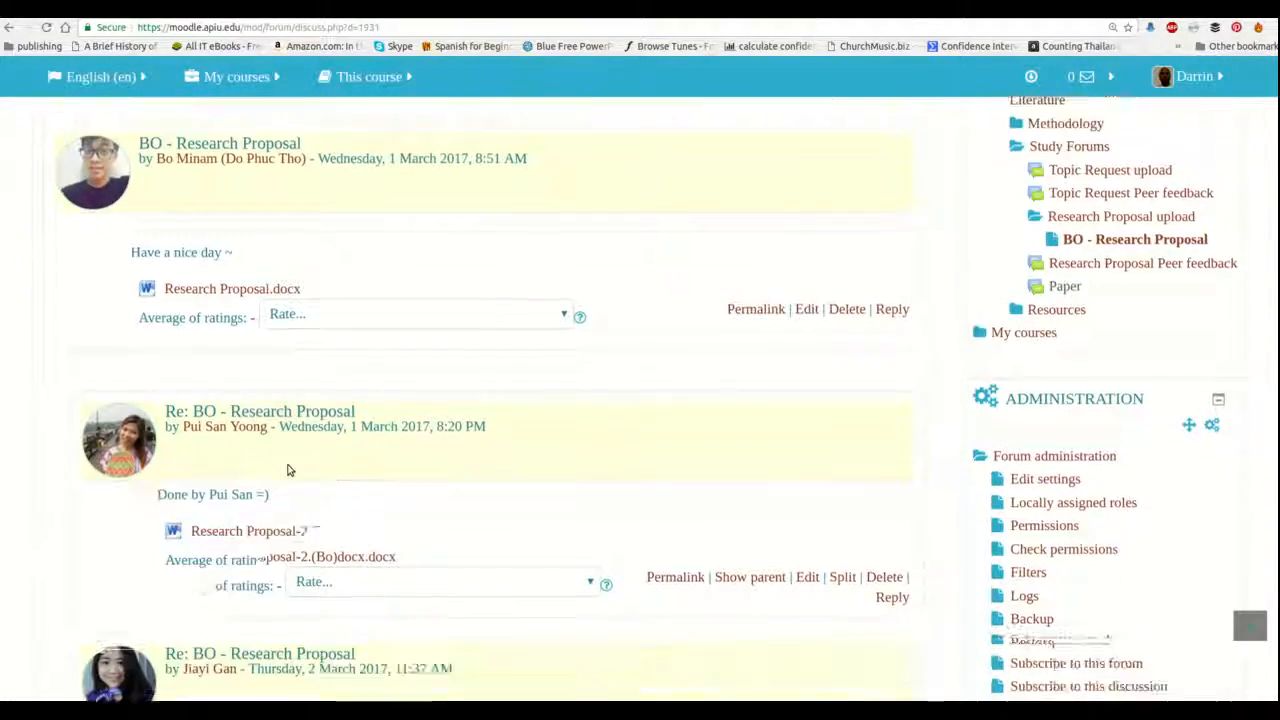
scroll(288, 468, down, 5)
scroll(288, 465, up, 2)
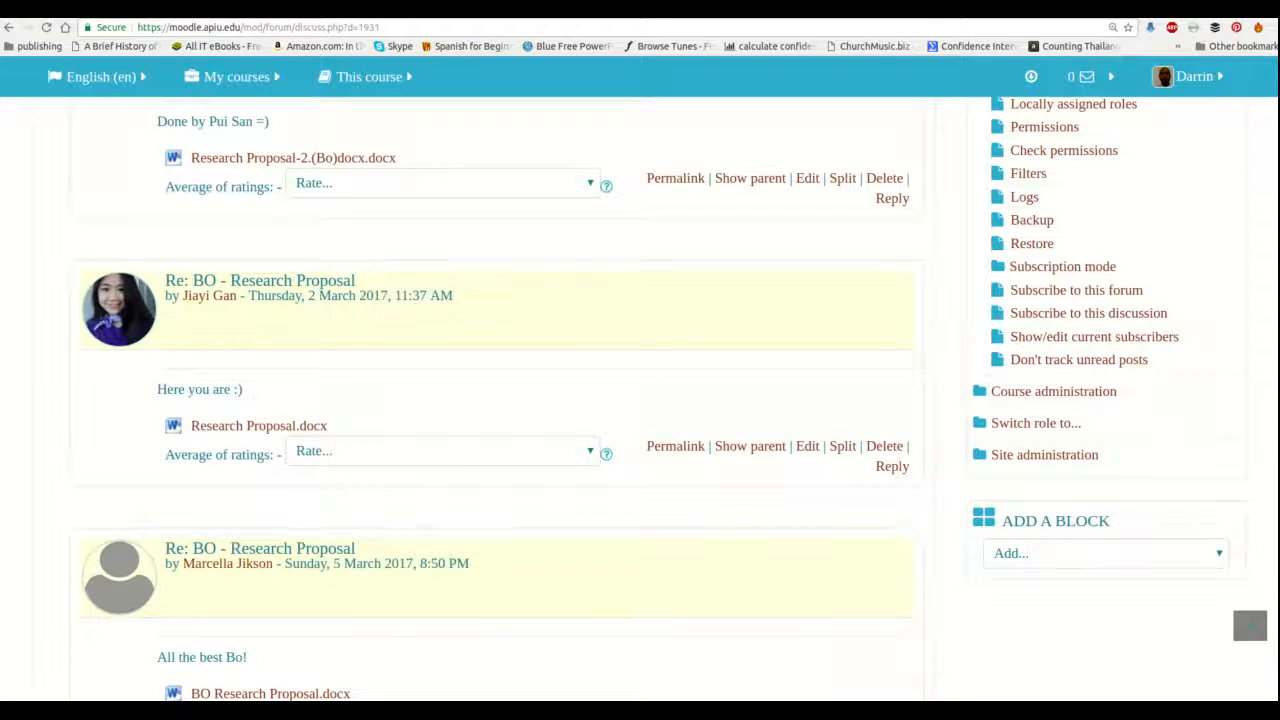
Return to the Example 2 forum settings and expand the Post threshold for blocking section
click(232, 9)
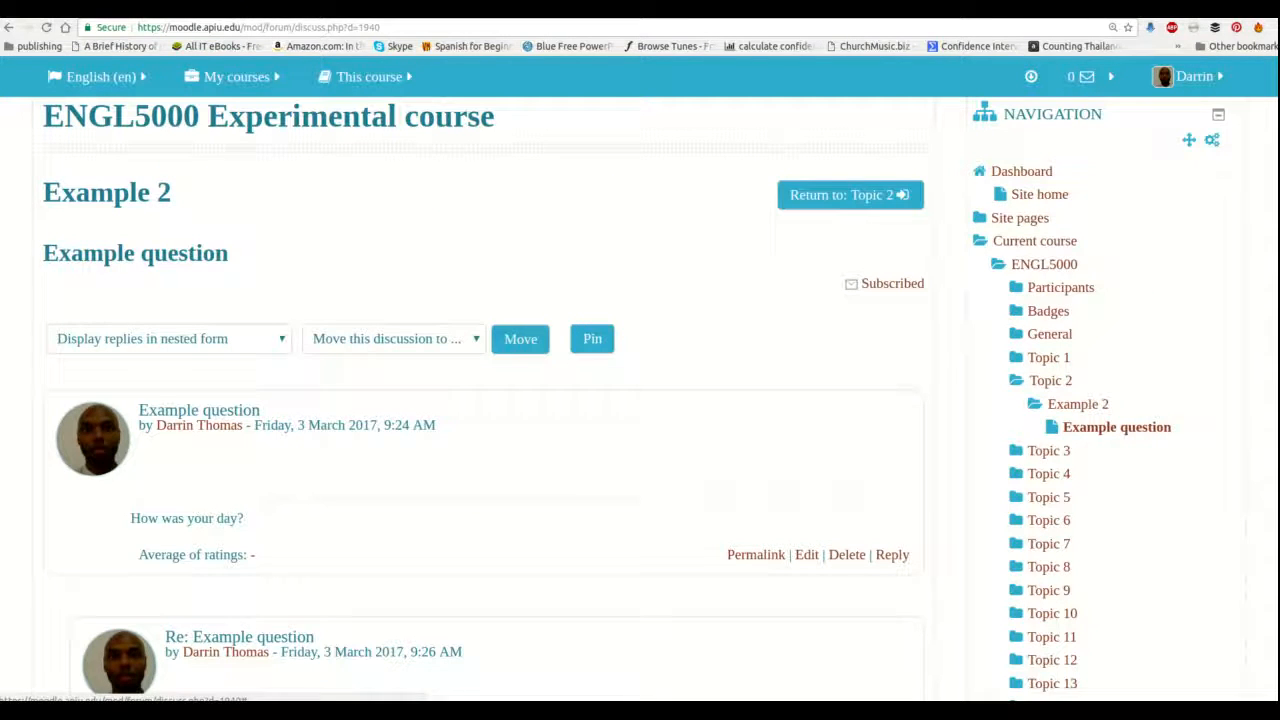
click(205, 9)
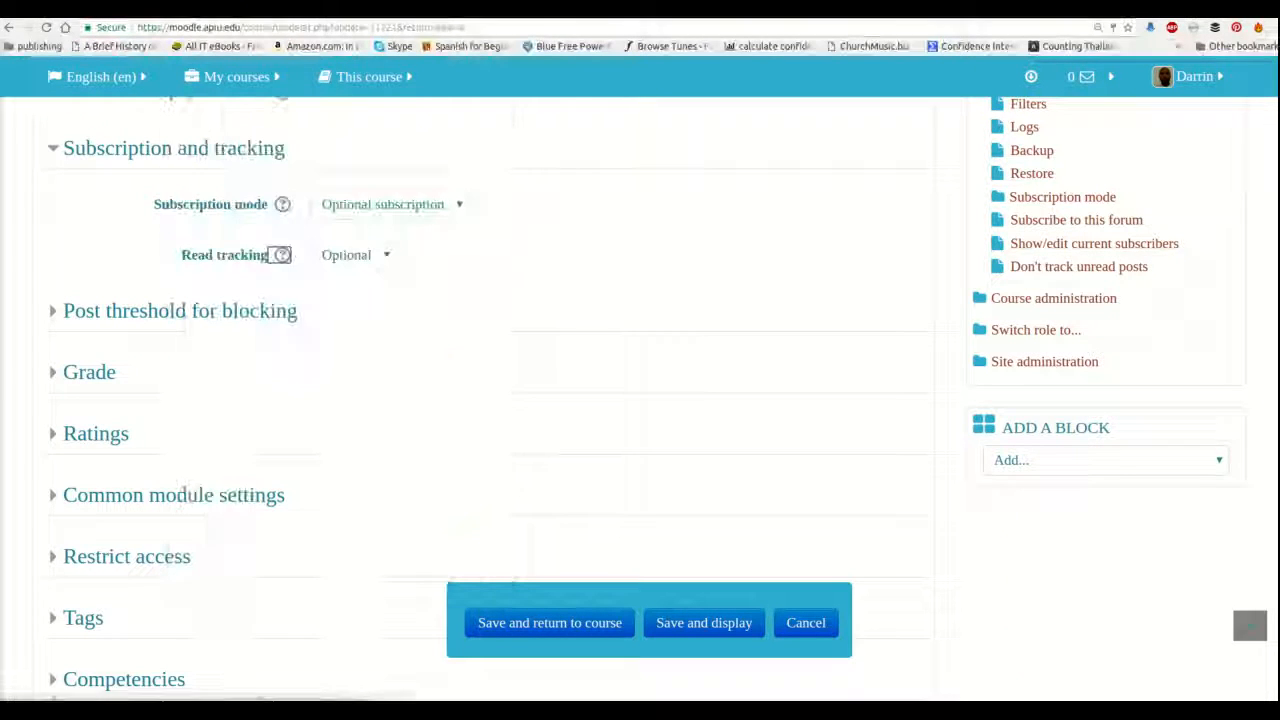
click(174, 312)
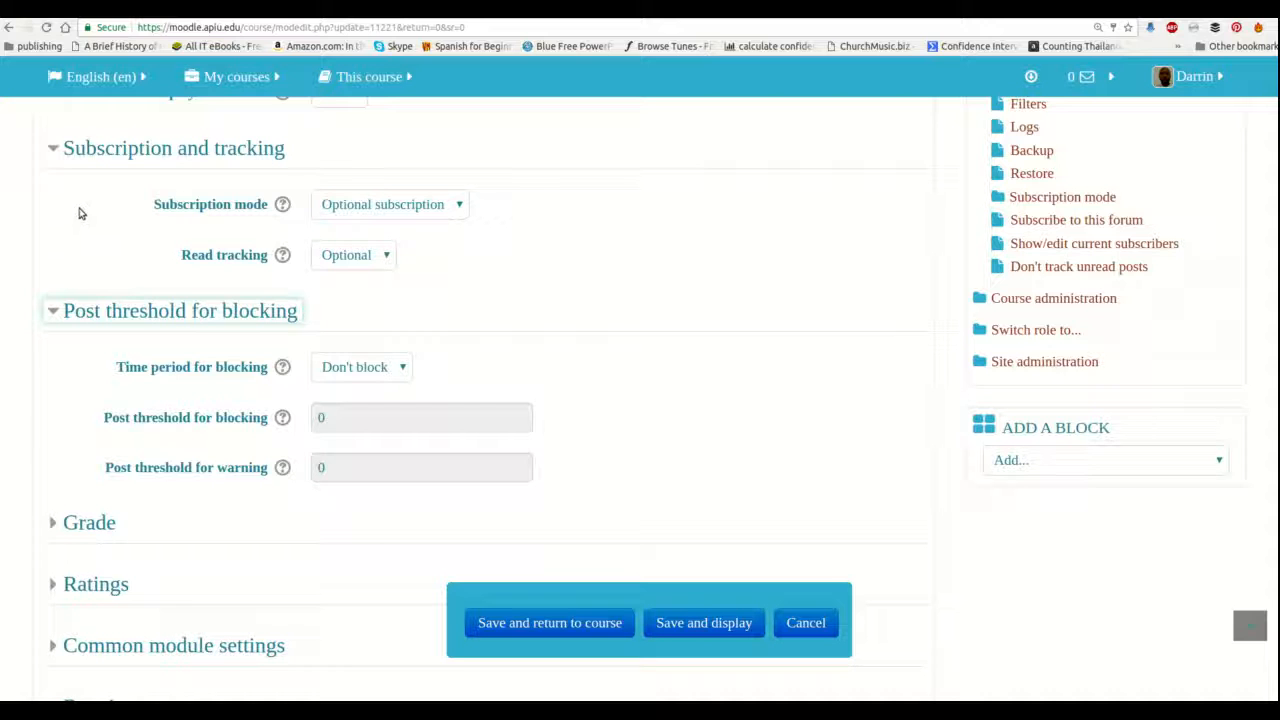
Expand the Grade section and set the forum's grade category to Assignments
scroll(57, 315, down, 2)
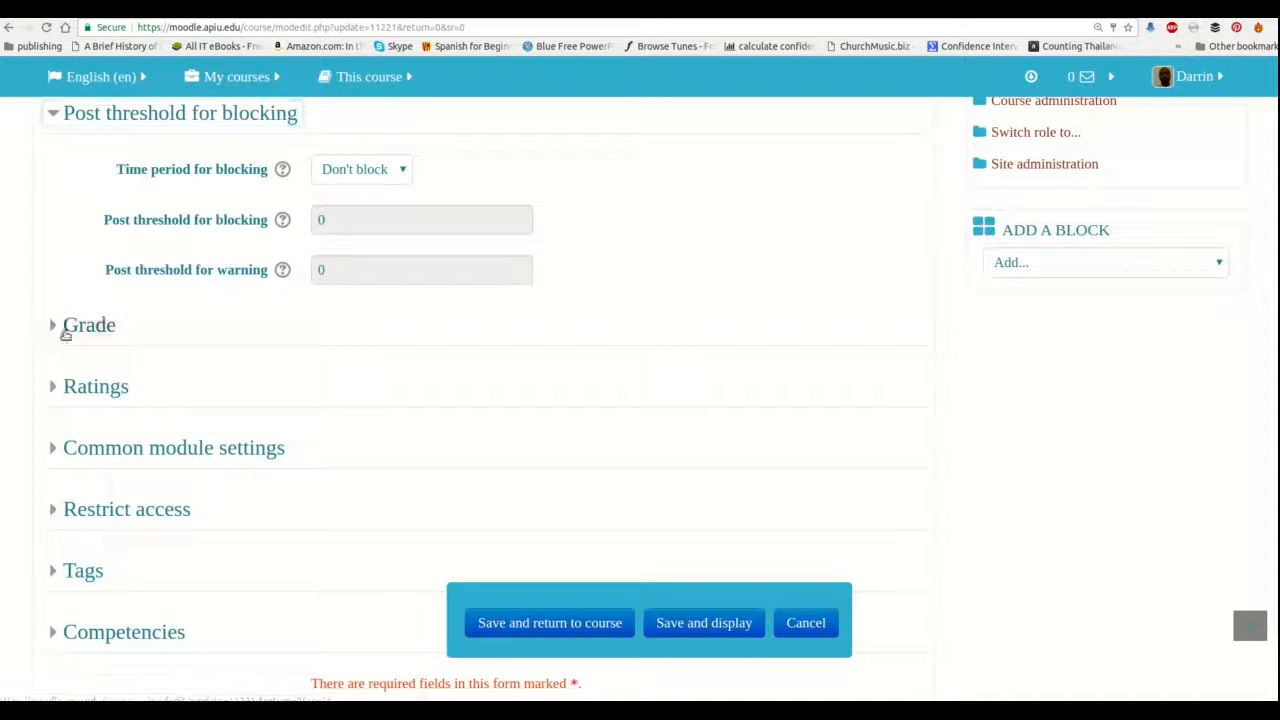
click(64, 333)
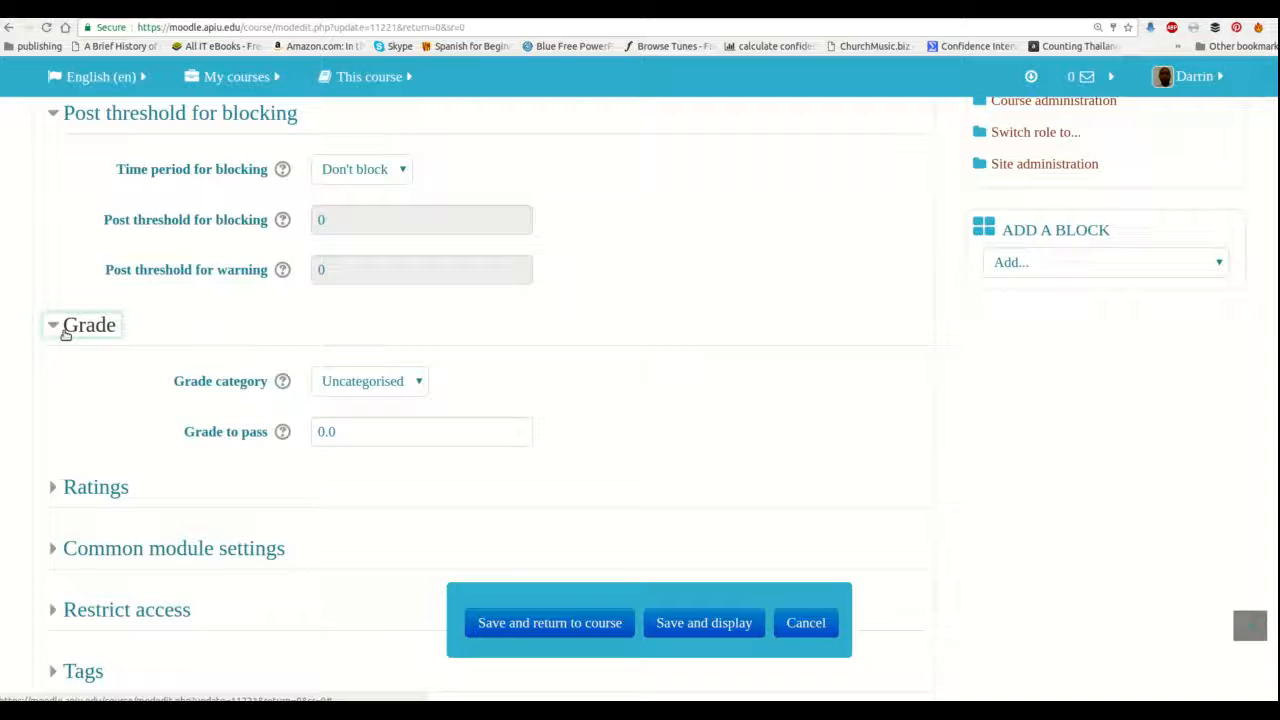
click(335, 390)
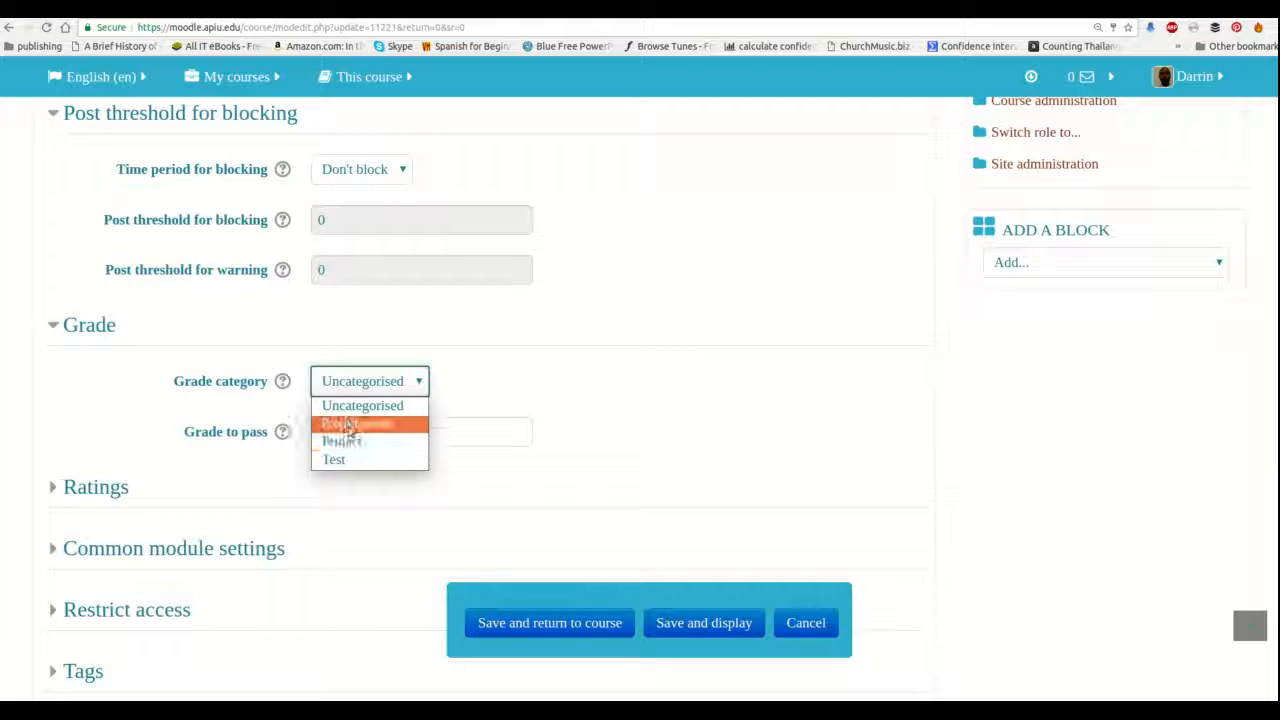
click(349, 424)
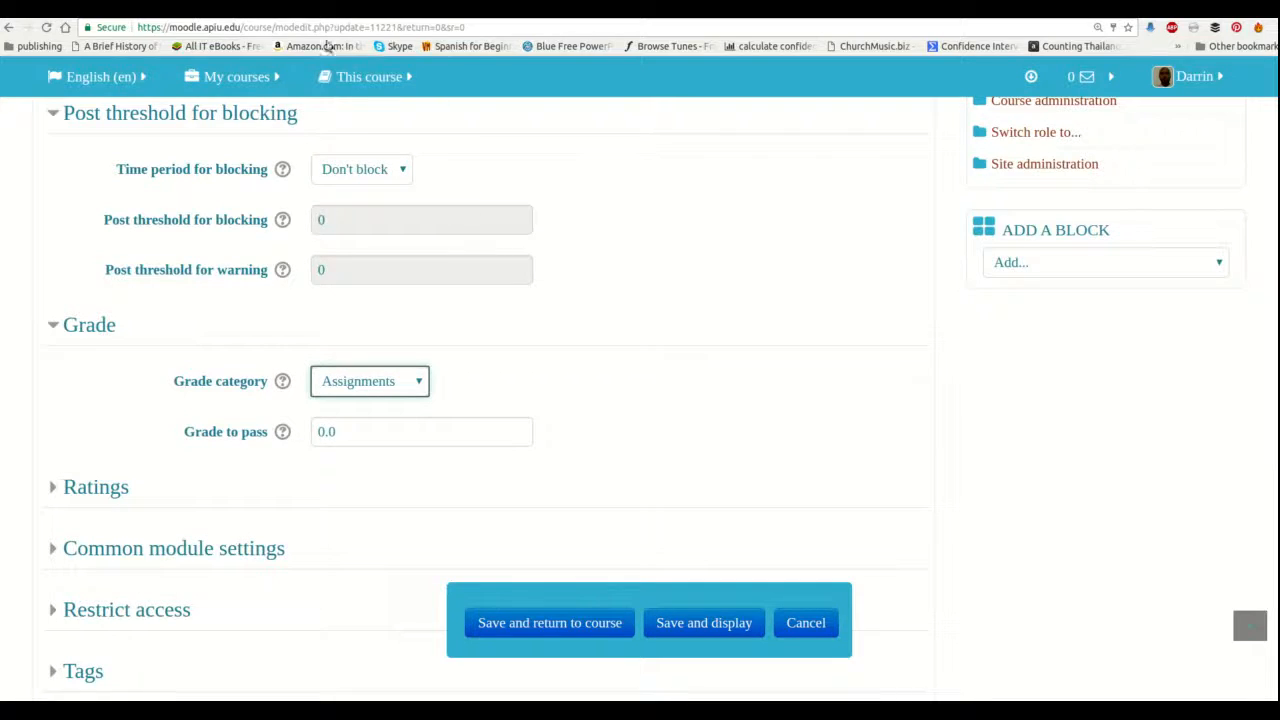
Leave the forum settings and open the ENGL5000 Experimental course in another browser tab
click(342, 9)
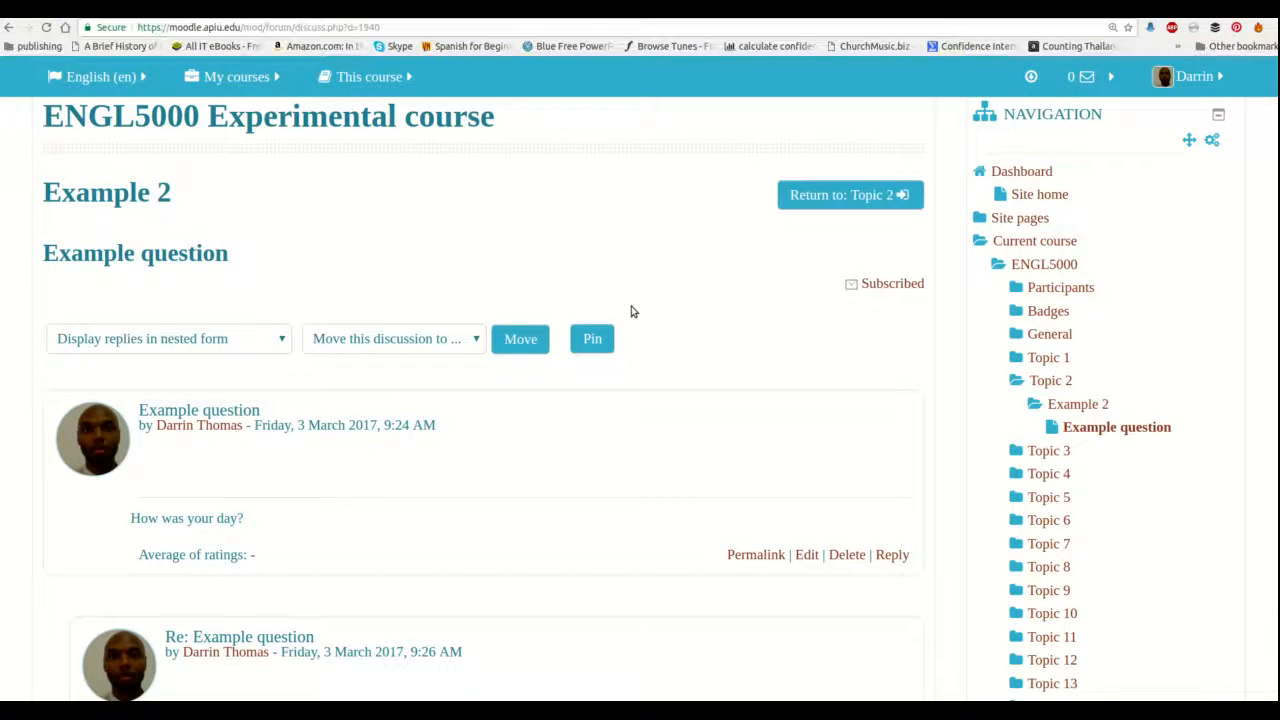
click(268, 9)
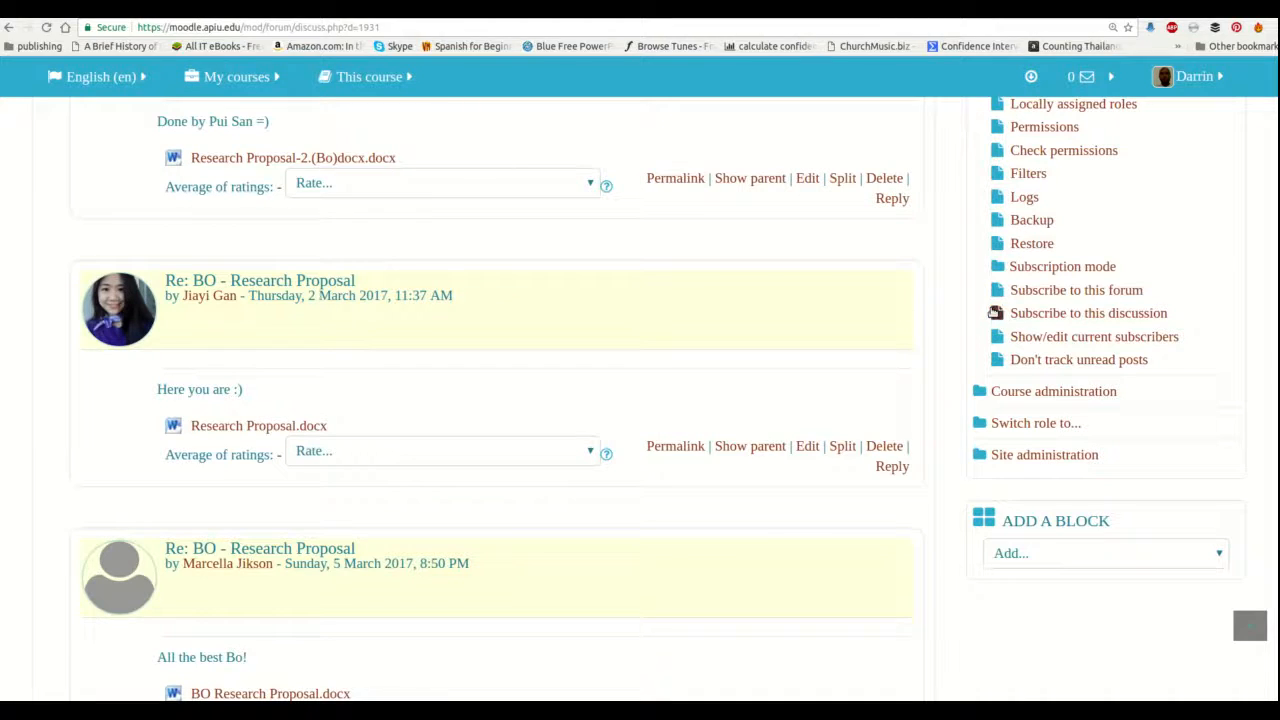
scroll(1048, 255, up, 1)
scroll(1048, 252, up, 3)
mouse_move(237, 76)
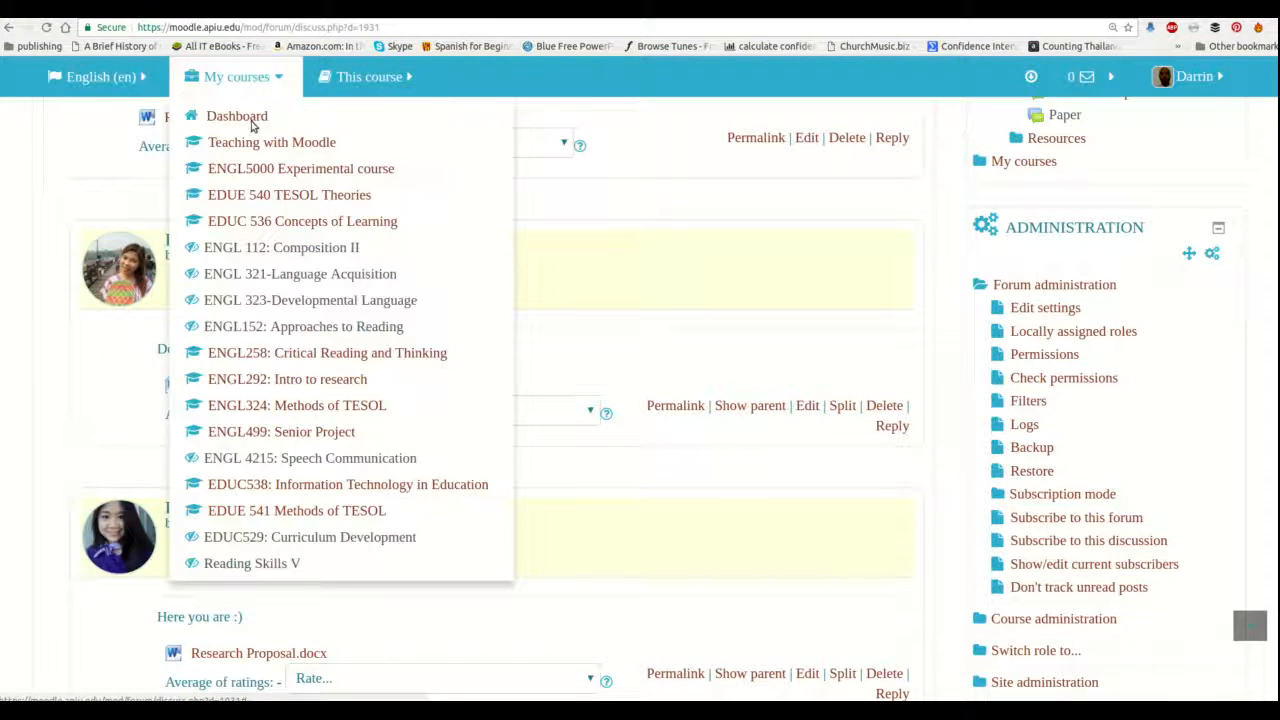
click(290, 168)
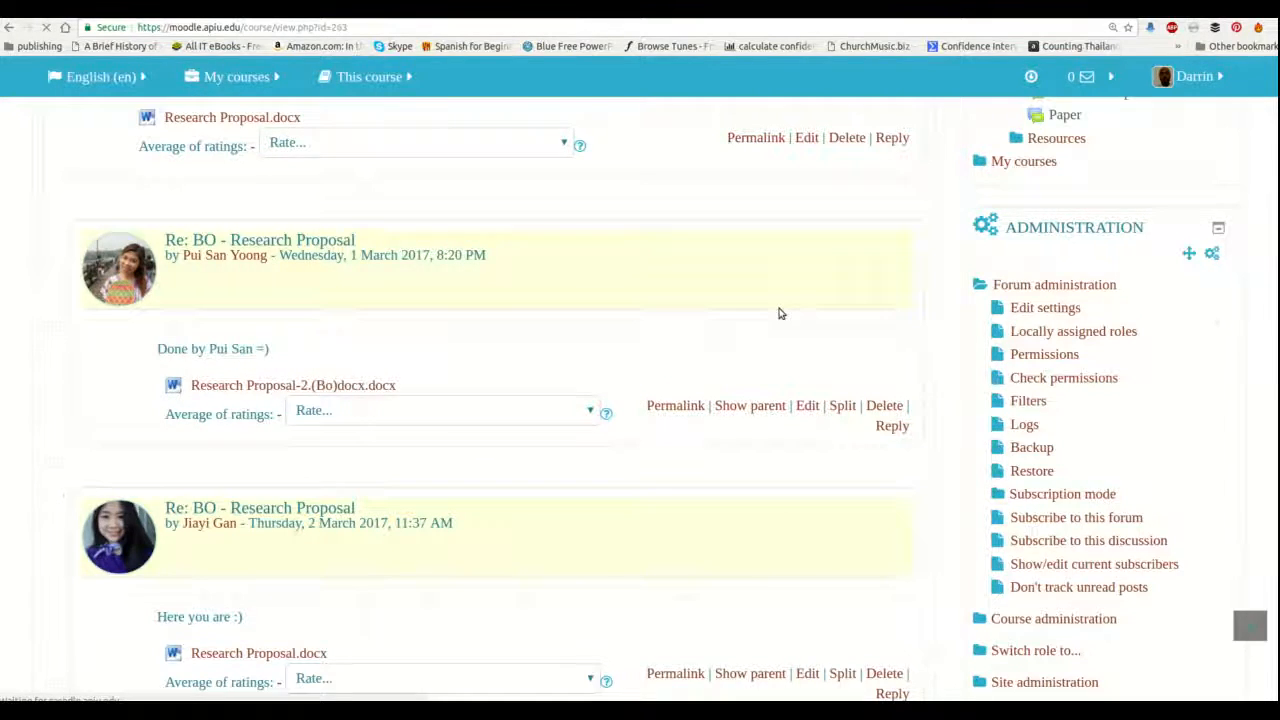
Open the course's gradebook setup and examine the grade categories and the items placed in them
scroll(781, 314, down, 6)
scroll(781, 314, down, 5)
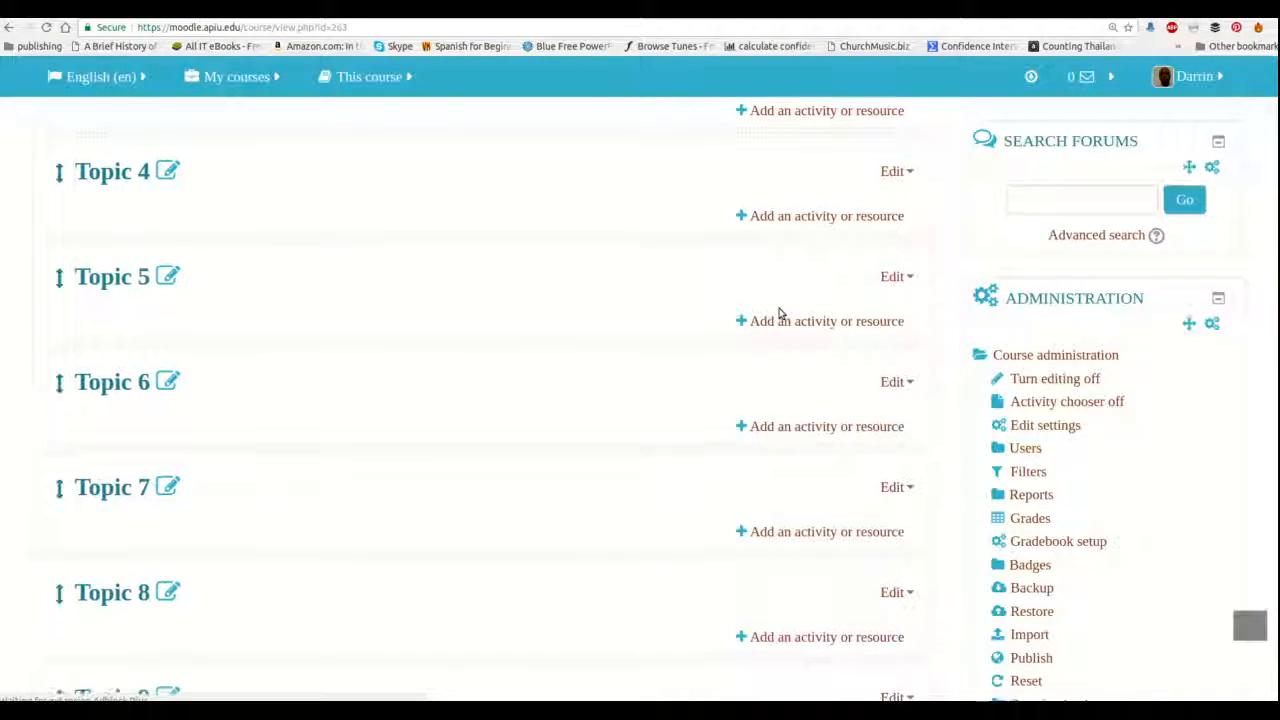
click(1038, 545)
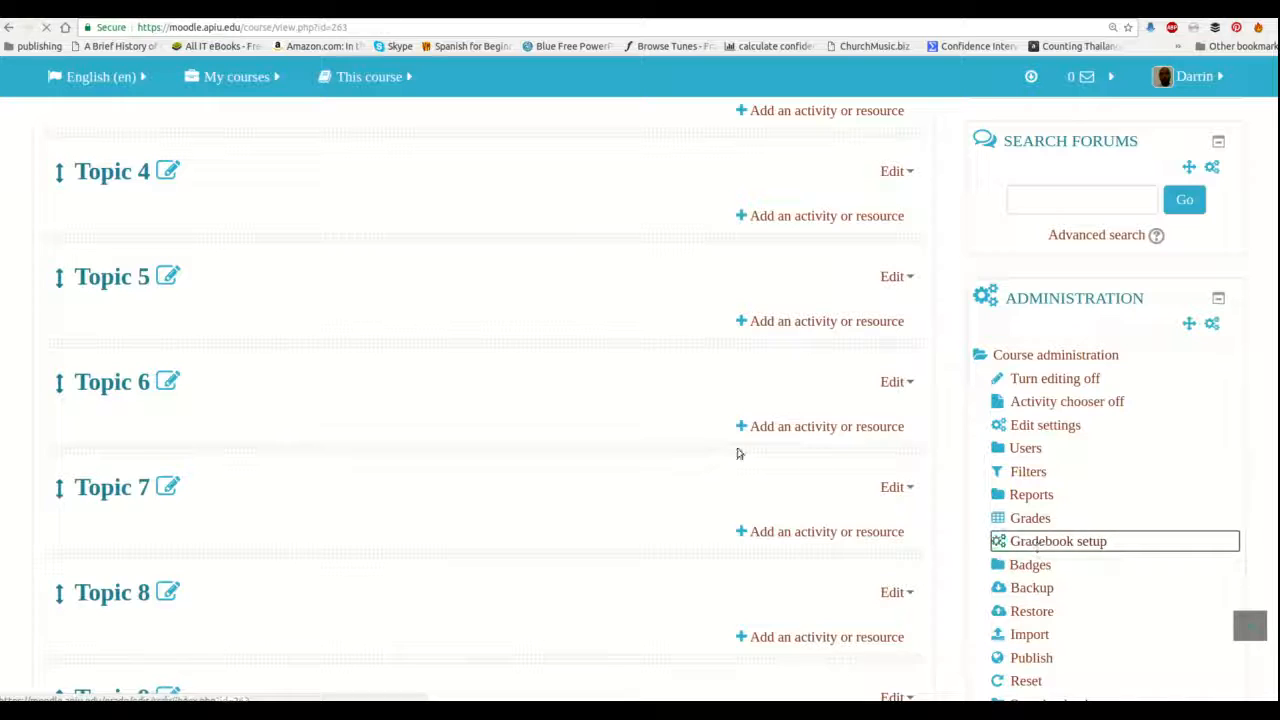
scroll(336, 385, down, 7)
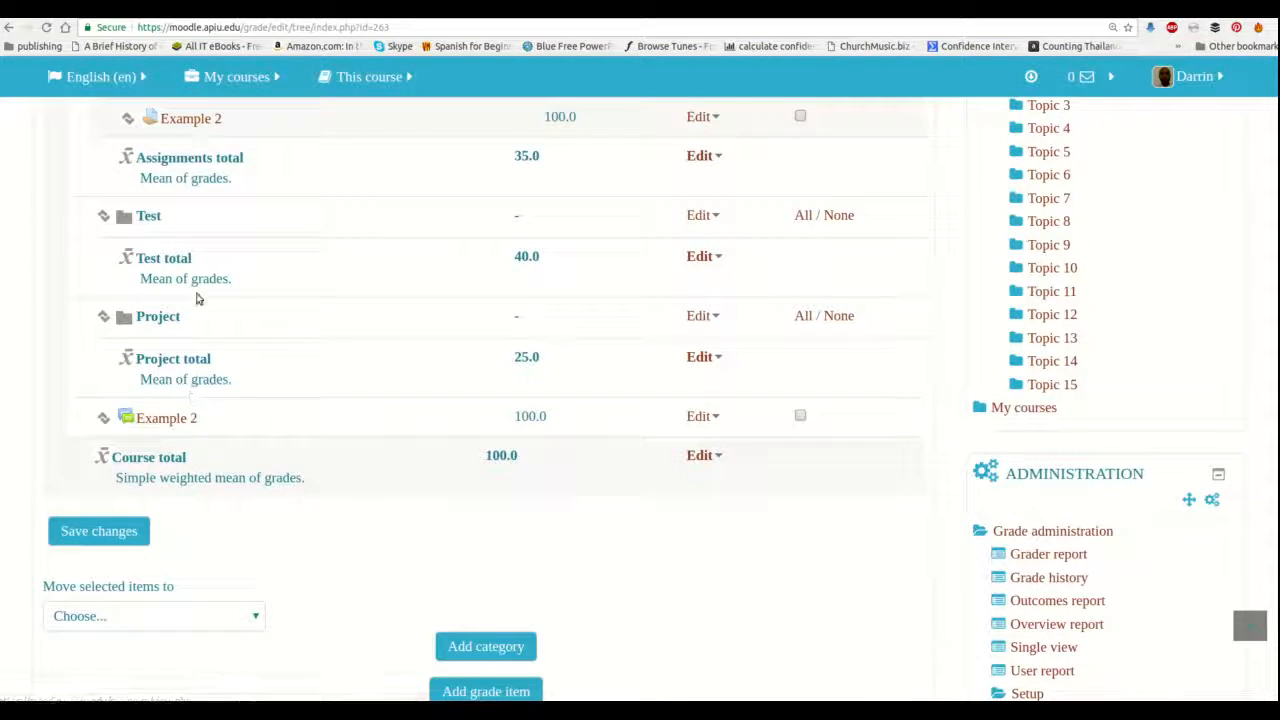
scroll(197, 283, up, 3)
scroll(197, 283, up, 1)
scroll(197, 283, down, 2)
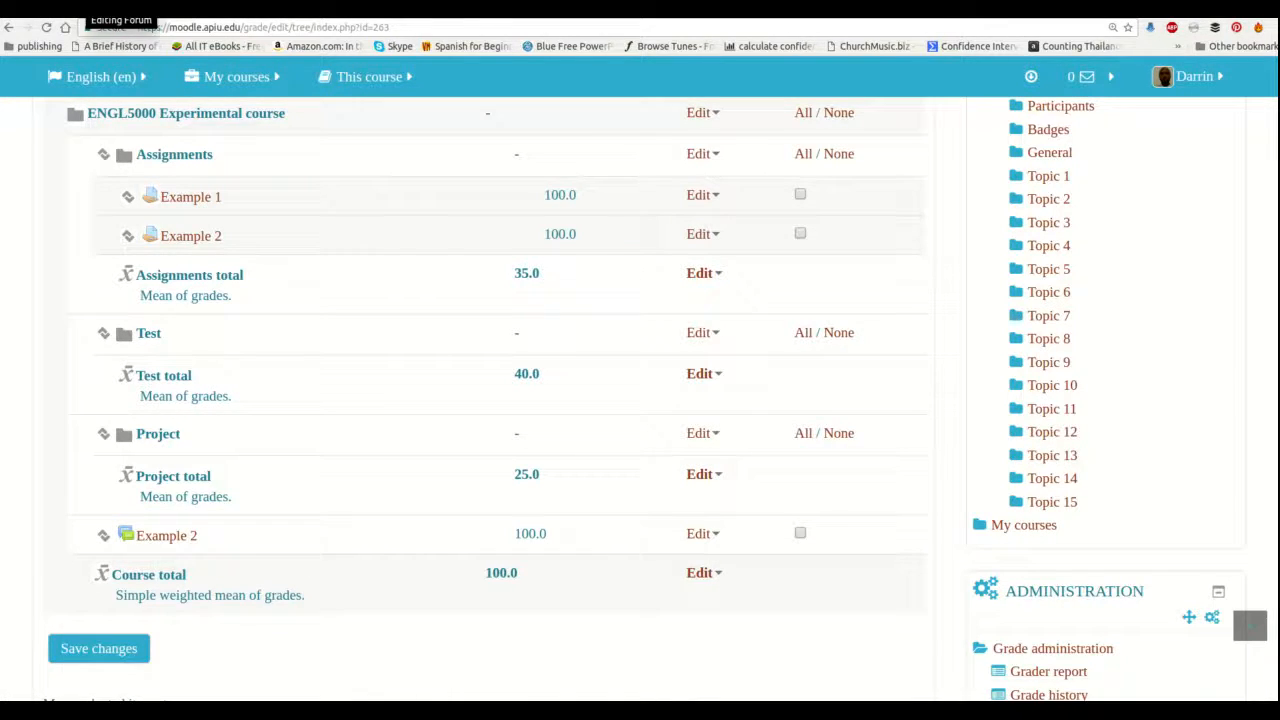
Return to the Example 2 forum settings and check the available grade category options, keeping Assignments
click(84, 9)
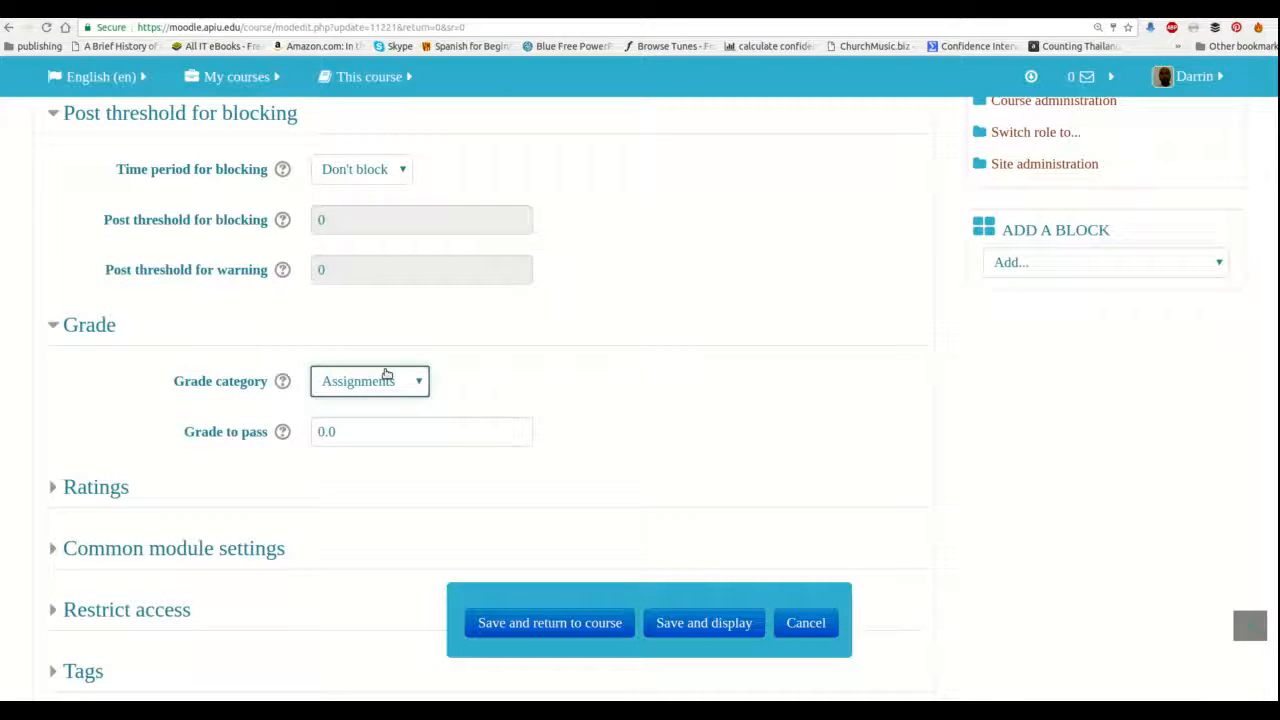
scroll(387, 392, down, 1)
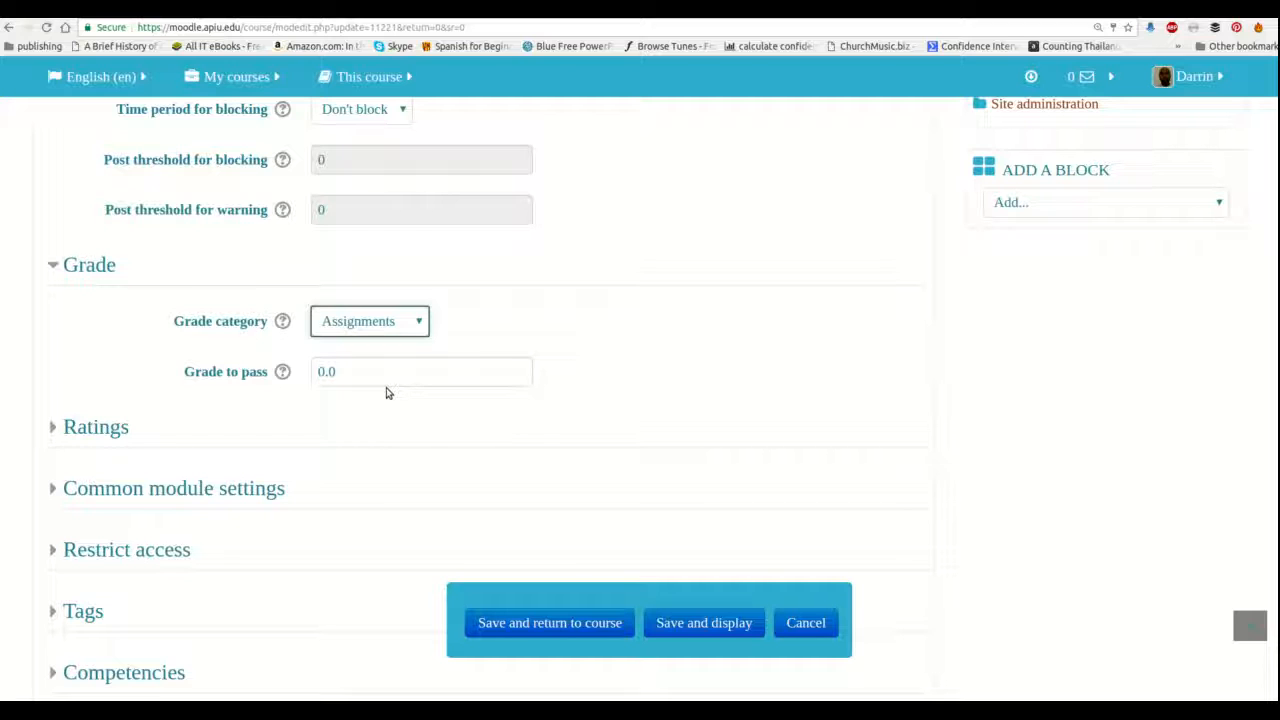
click(362, 323)
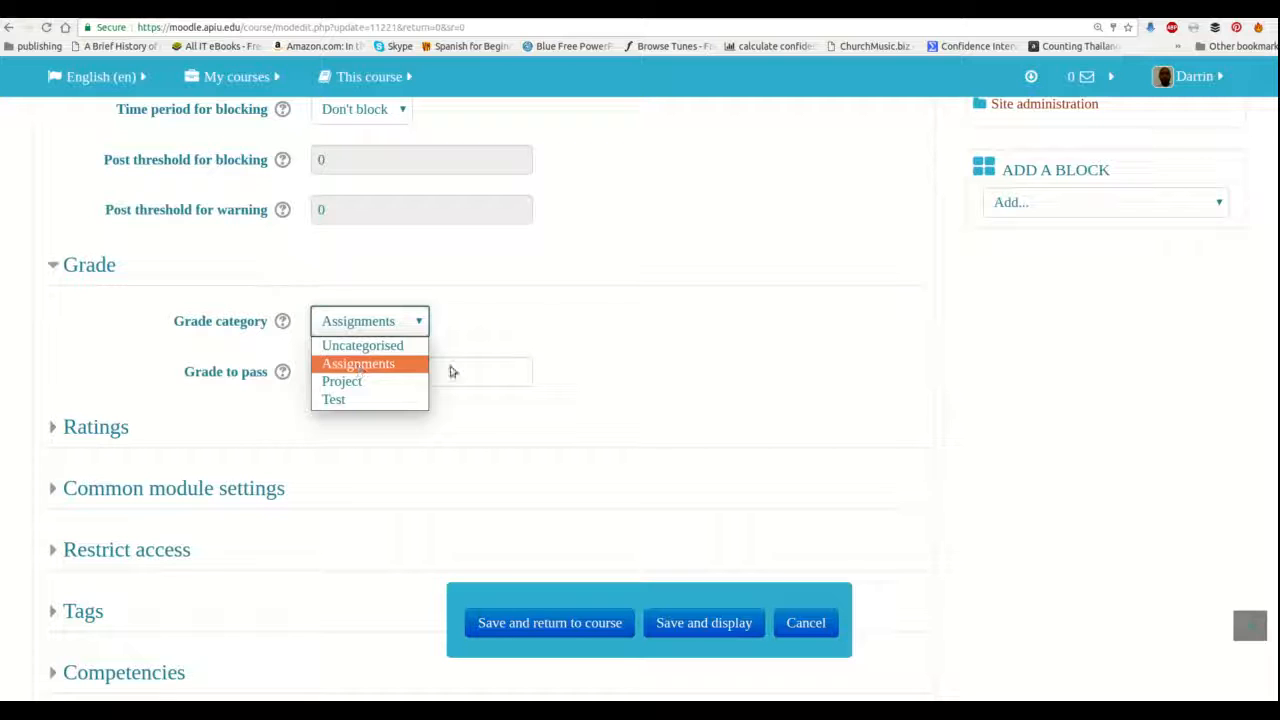
click(646, 354)
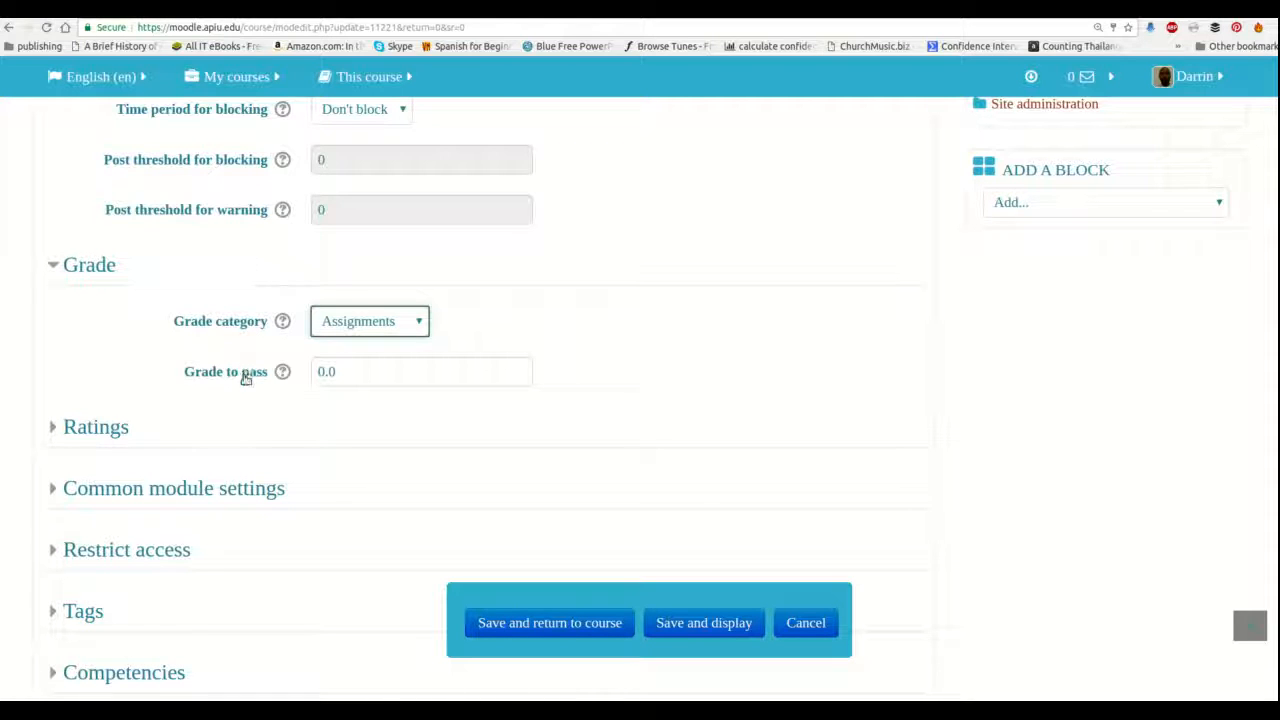
Expand the Ratings section and read the help text for the aggregate type
click(78, 431)
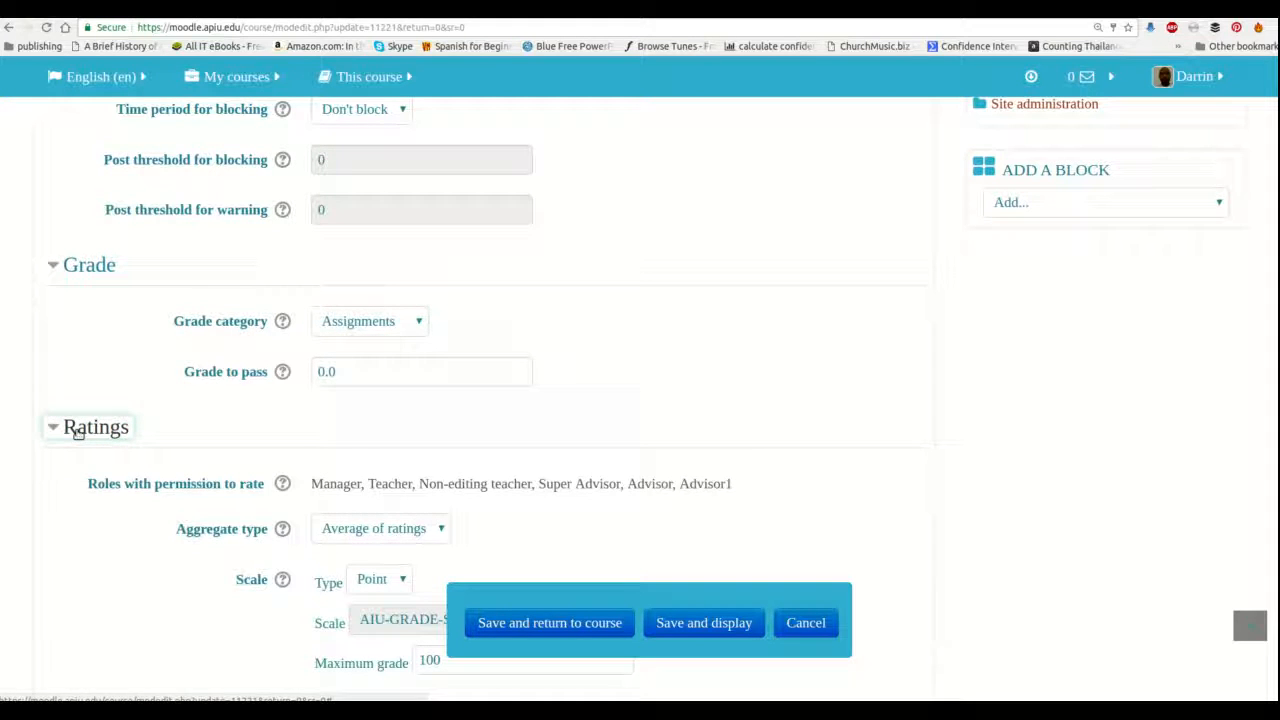
scroll(78, 450, down, 3)
scroll(78, 450, down, 1)
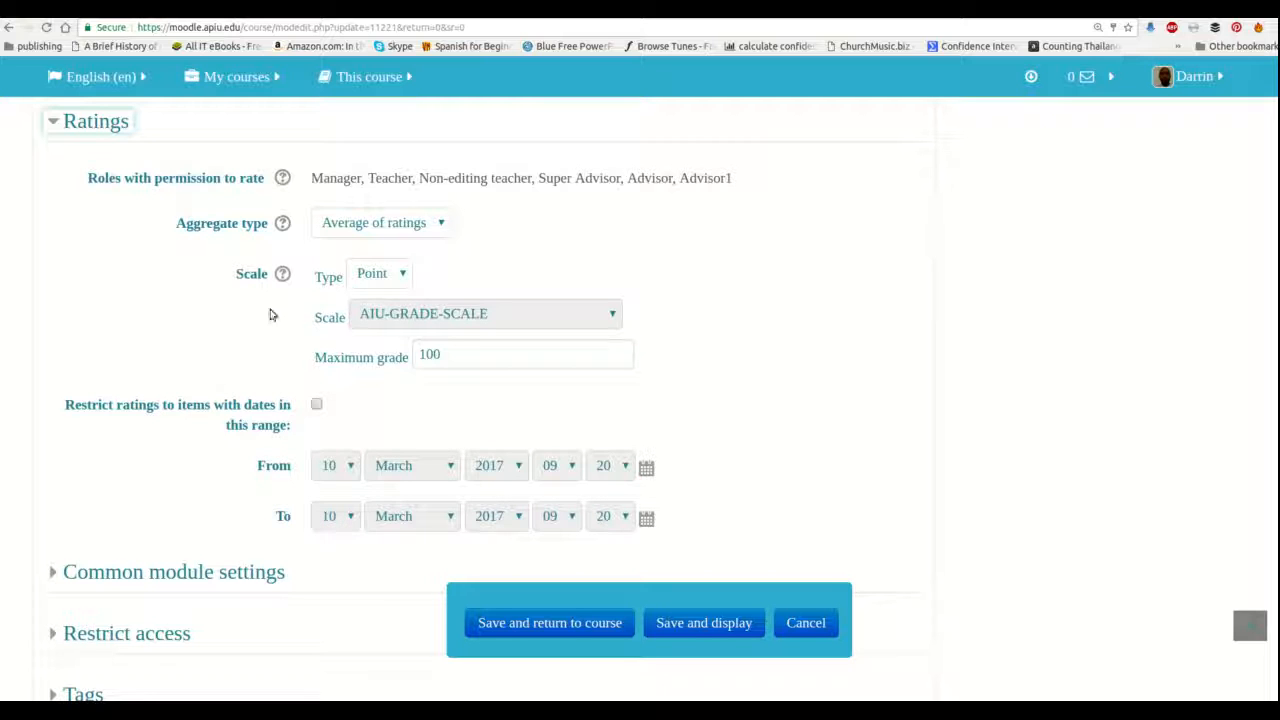
click(284, 224)
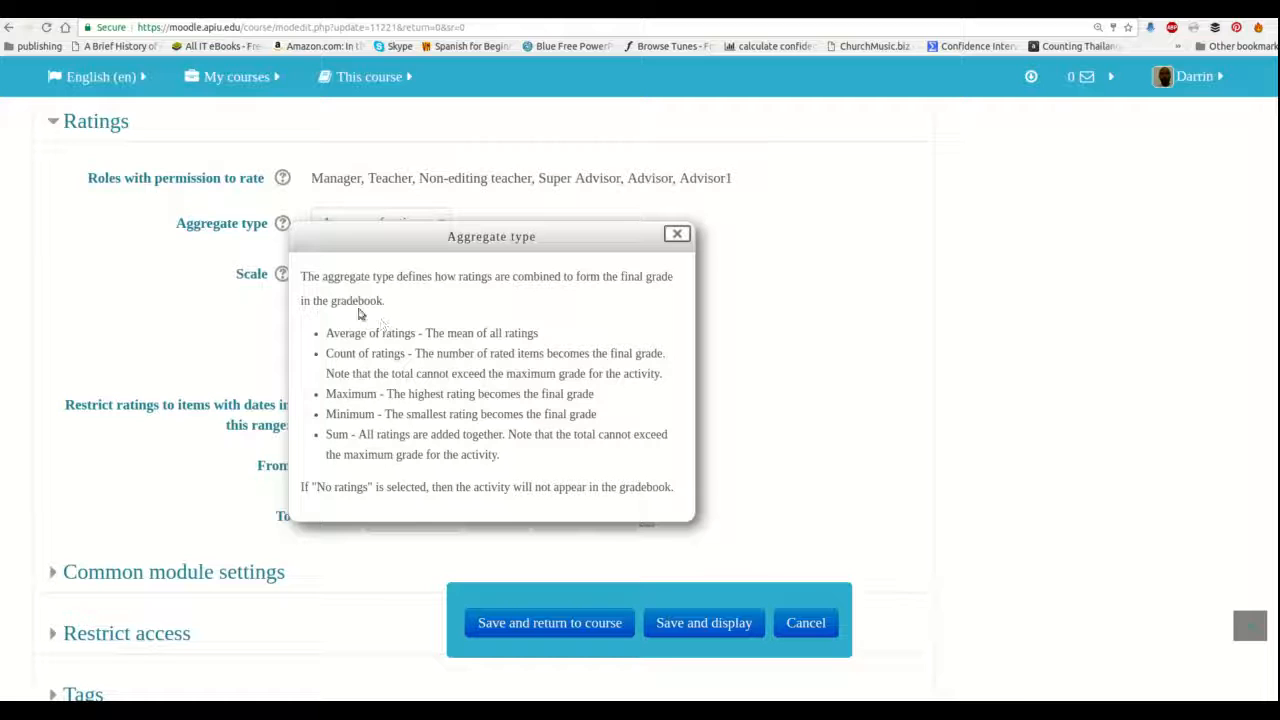
click(177, 351)
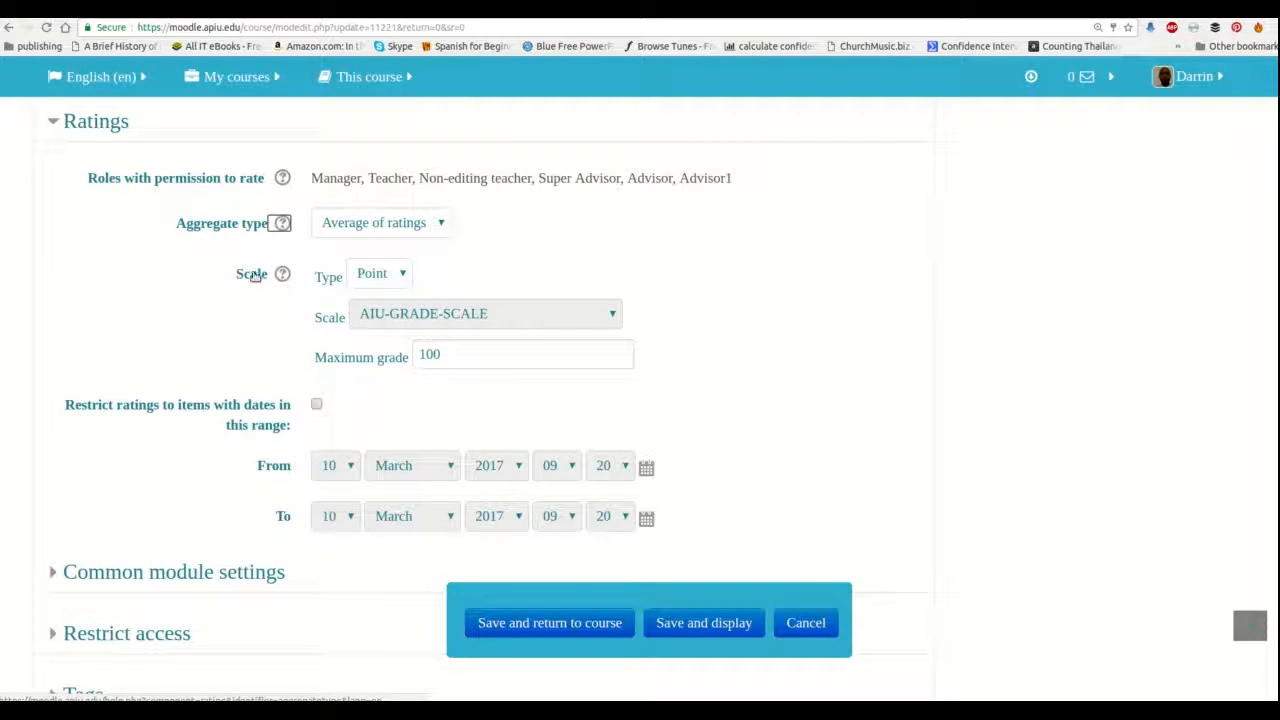
Set the rating scale type to Scale and check the list of available scales
click(383, 281)
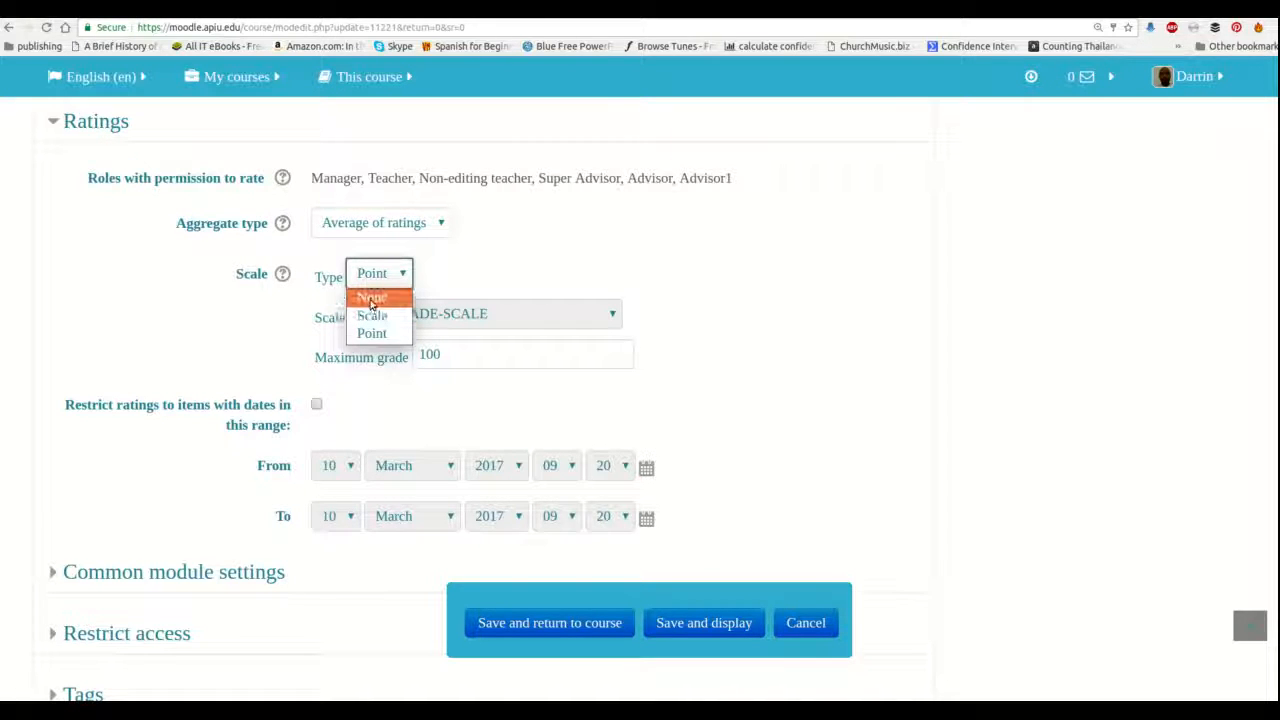
click(269, 328)
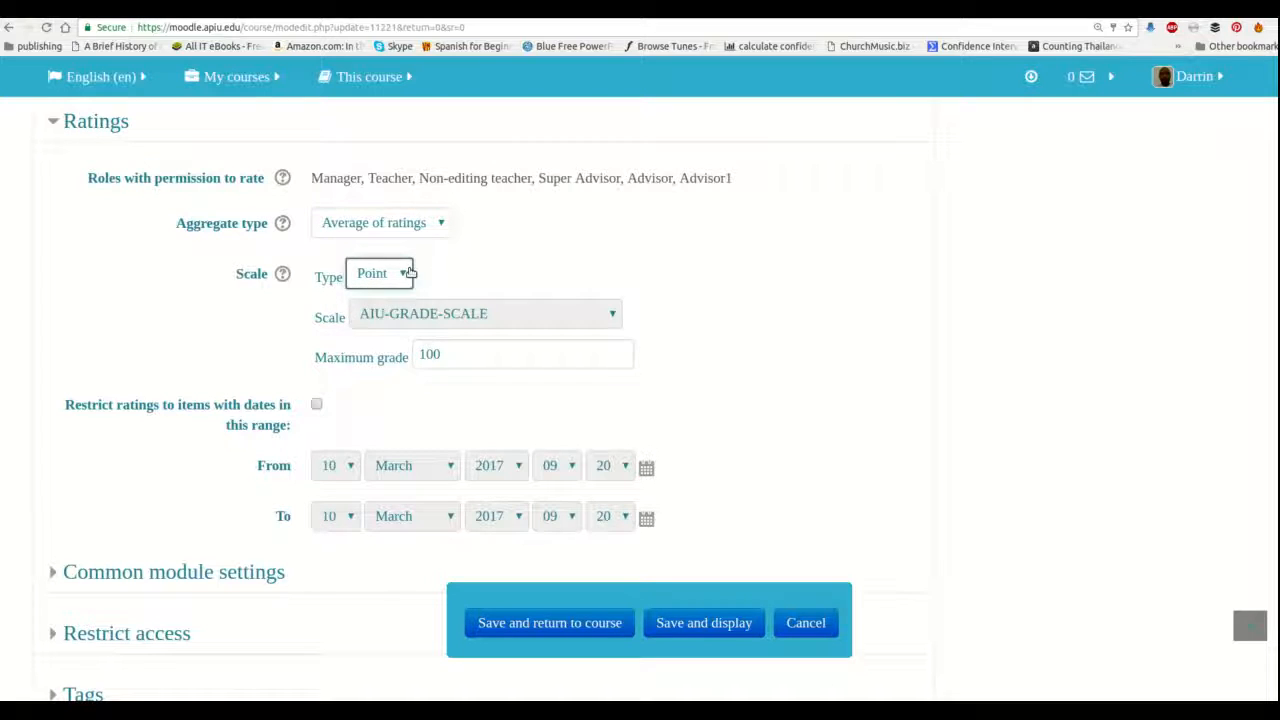
click(405, 278)
click(374, 315)
click(417, 318)
click(417, 322)
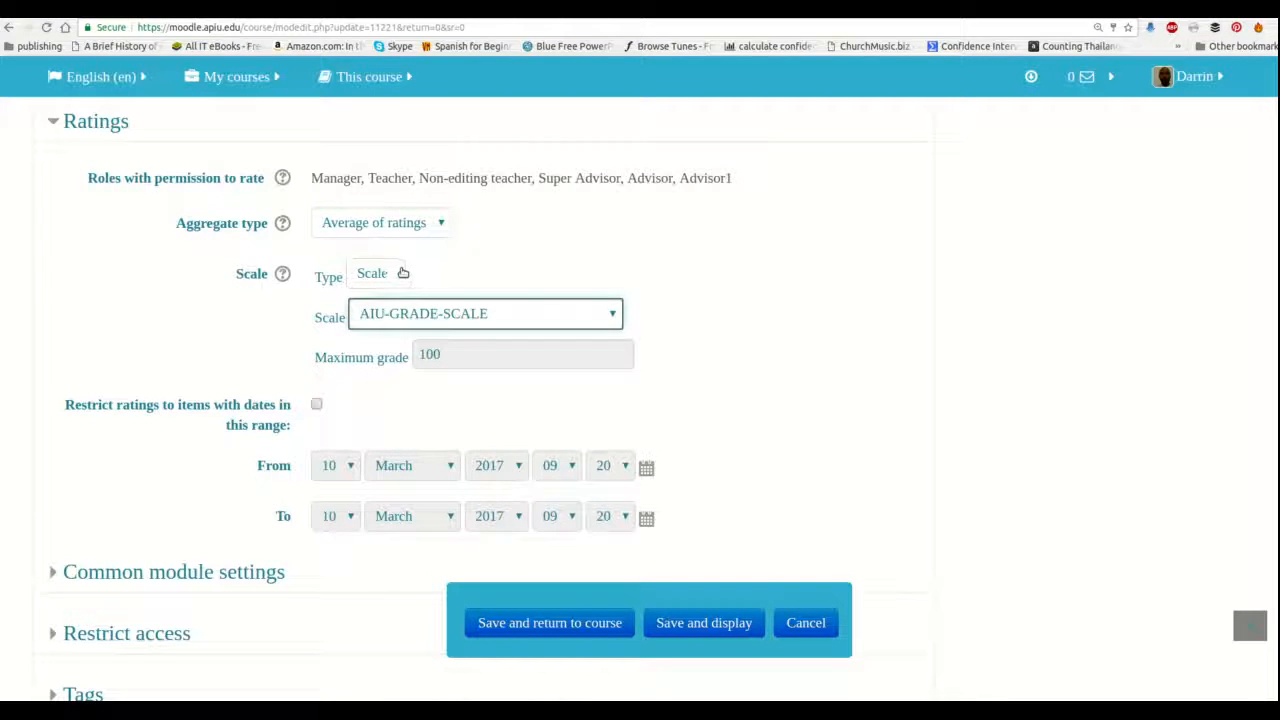
Set the rating scale type back to Point and place the cursor in the maximum grade field
click(397, 275)
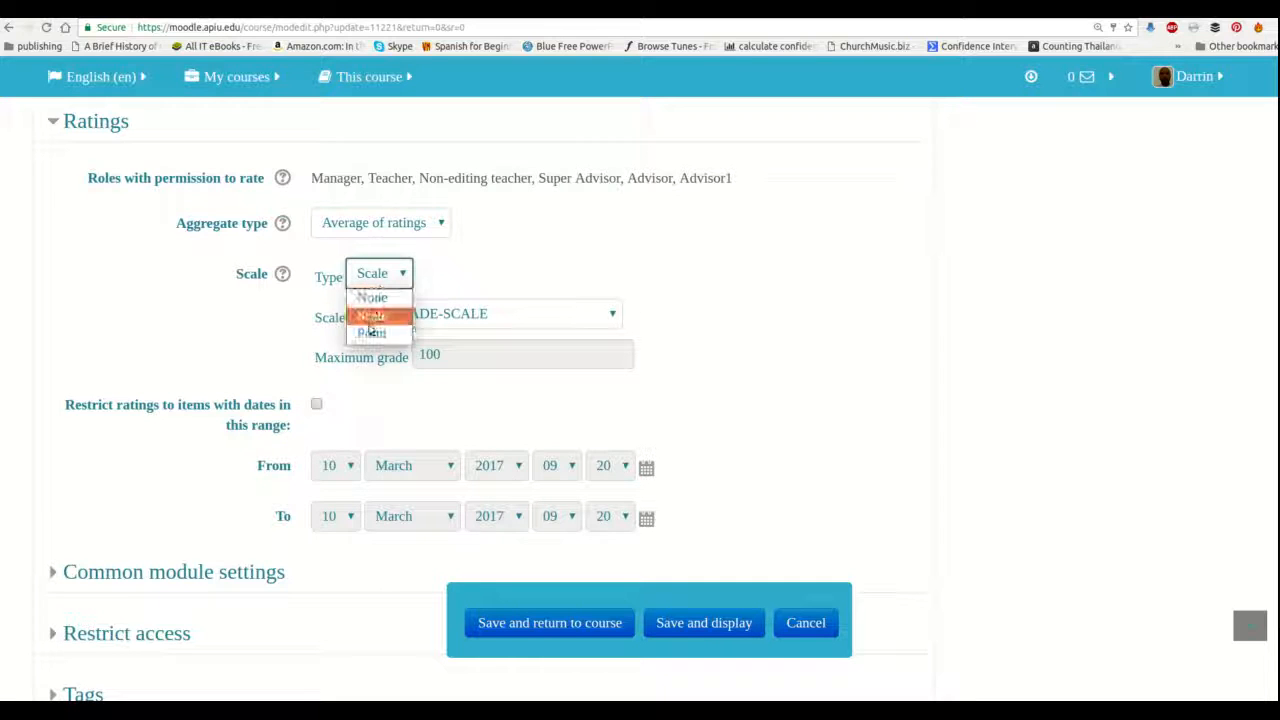
click(370, 333)
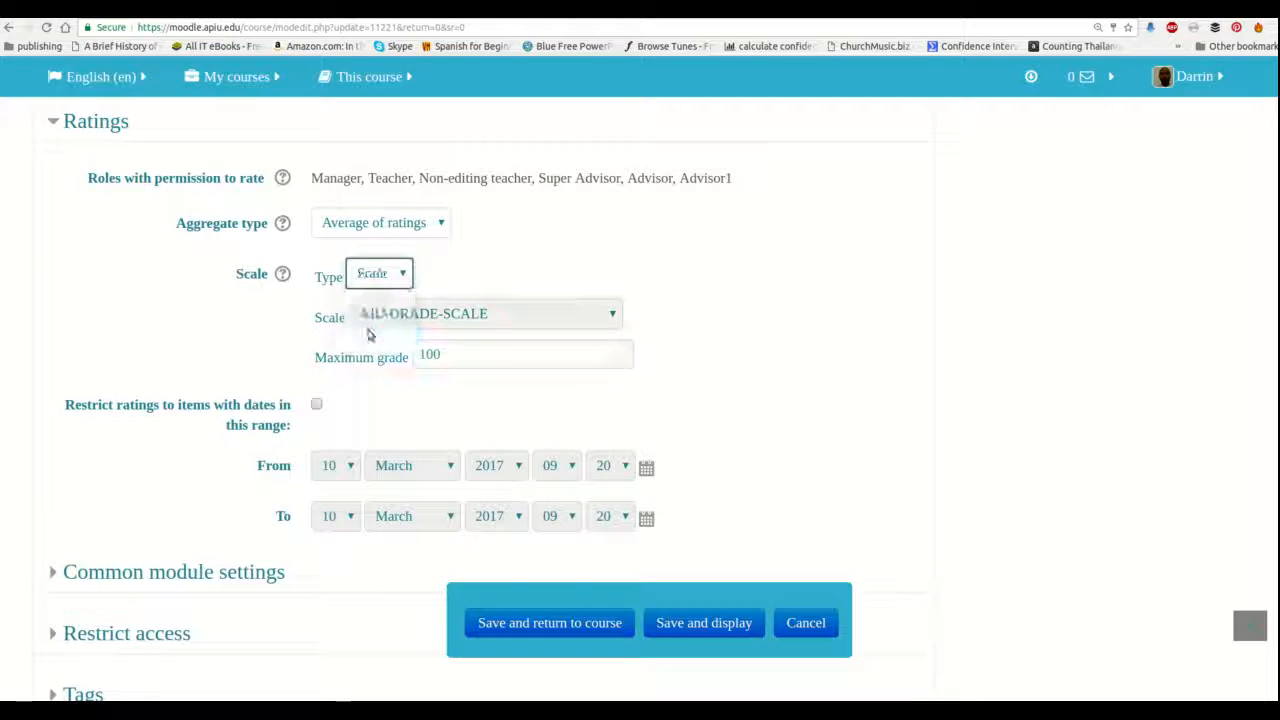
right_click(447, 364)
click(414, 355)
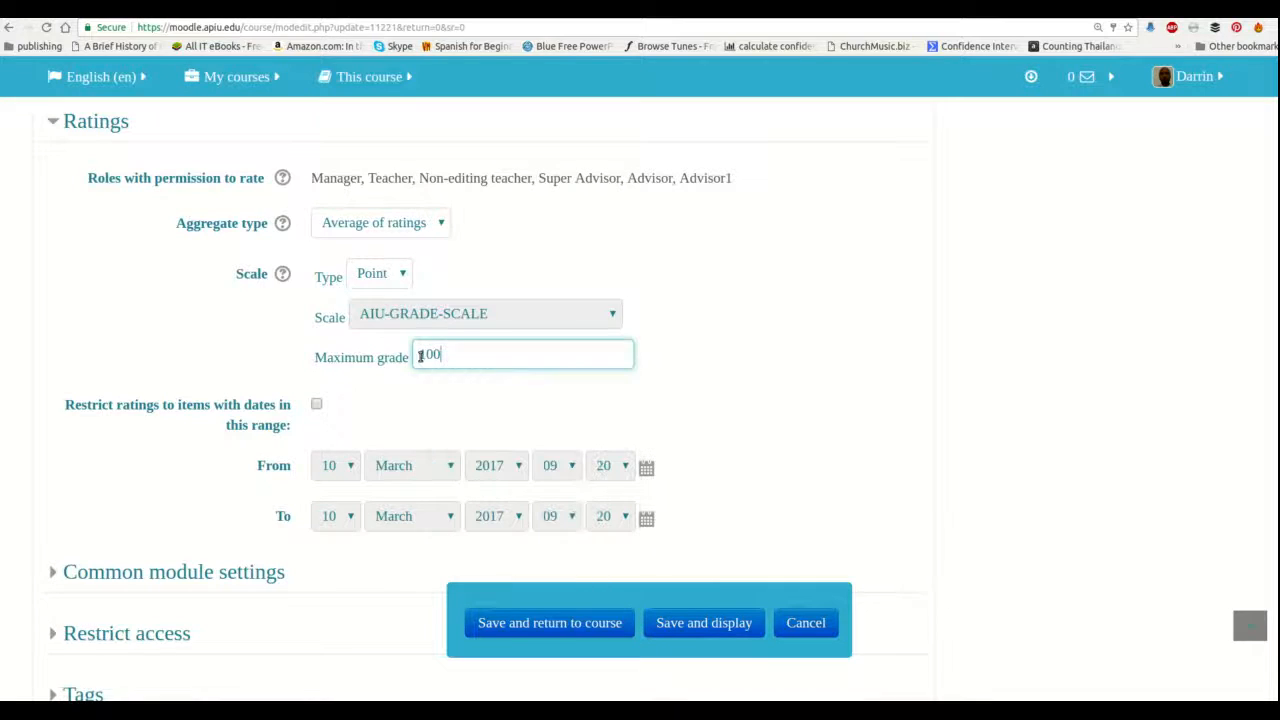
Set the rating type to Scale in the forum's Ratings section
click(389, 274)
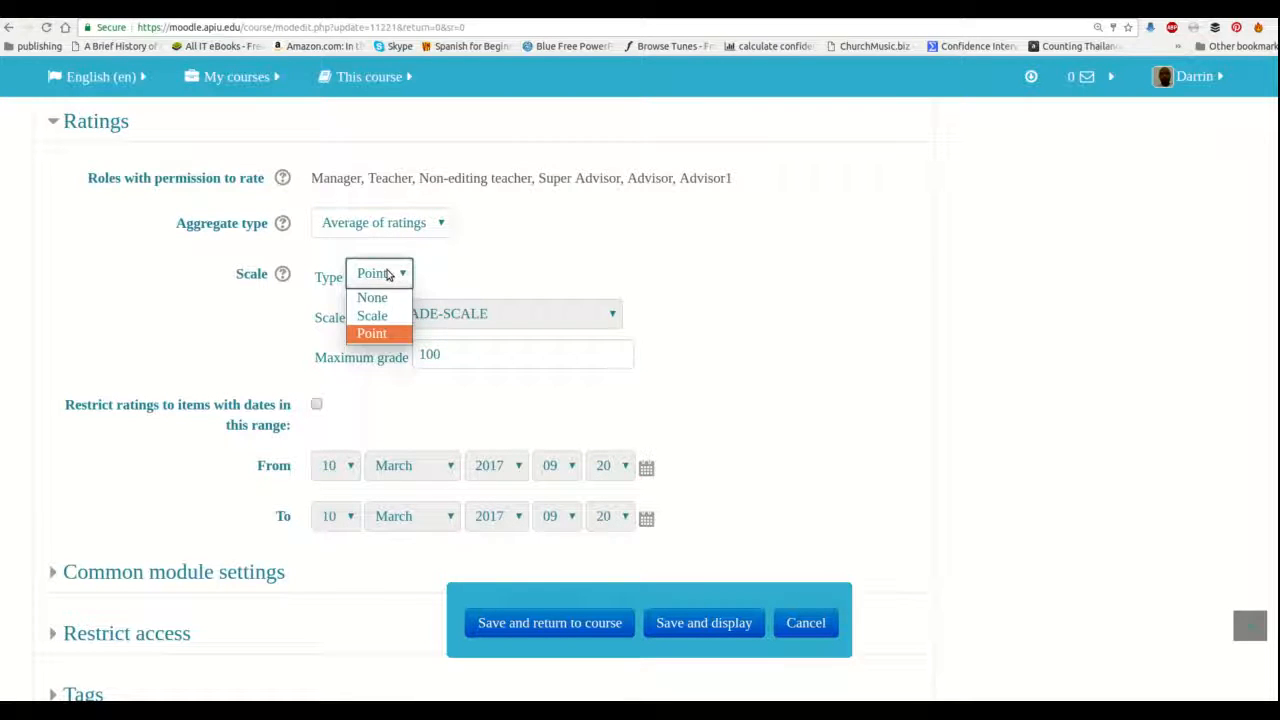
click(370, 316)
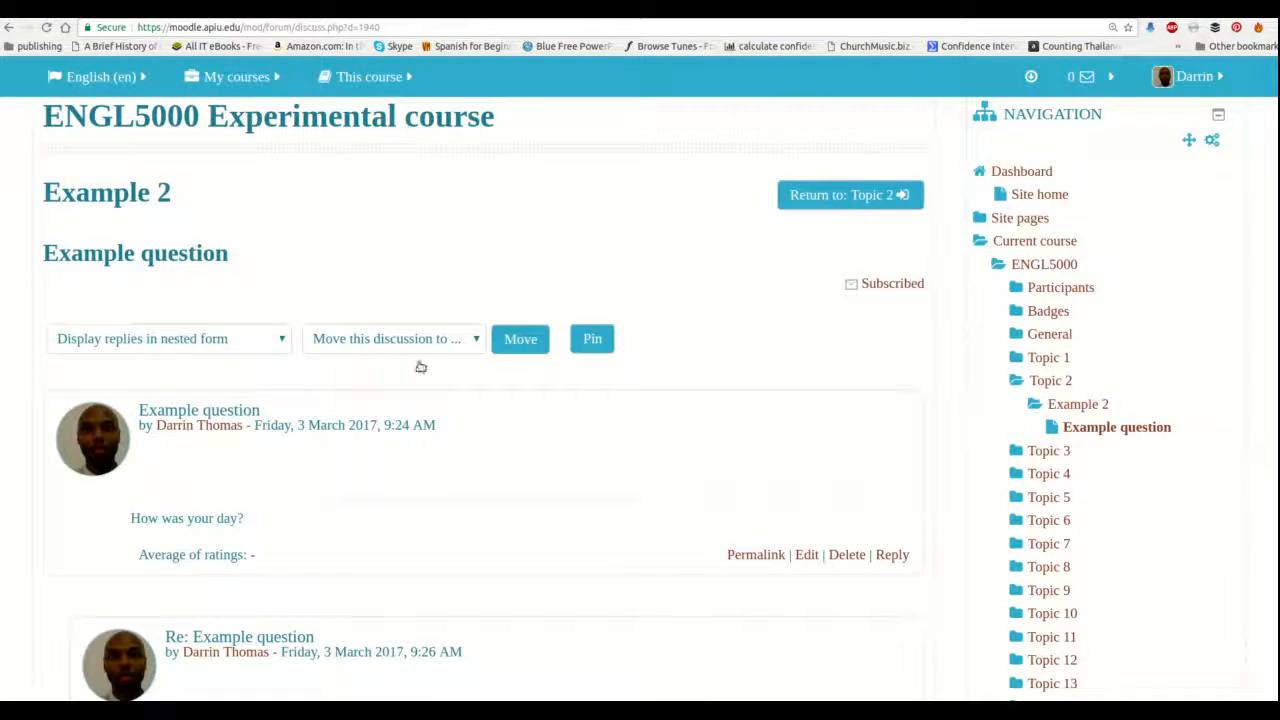
In the Example question discussion of the Example 2 forum, rate the student's reply 86
scroll(420, 367, down, 5)
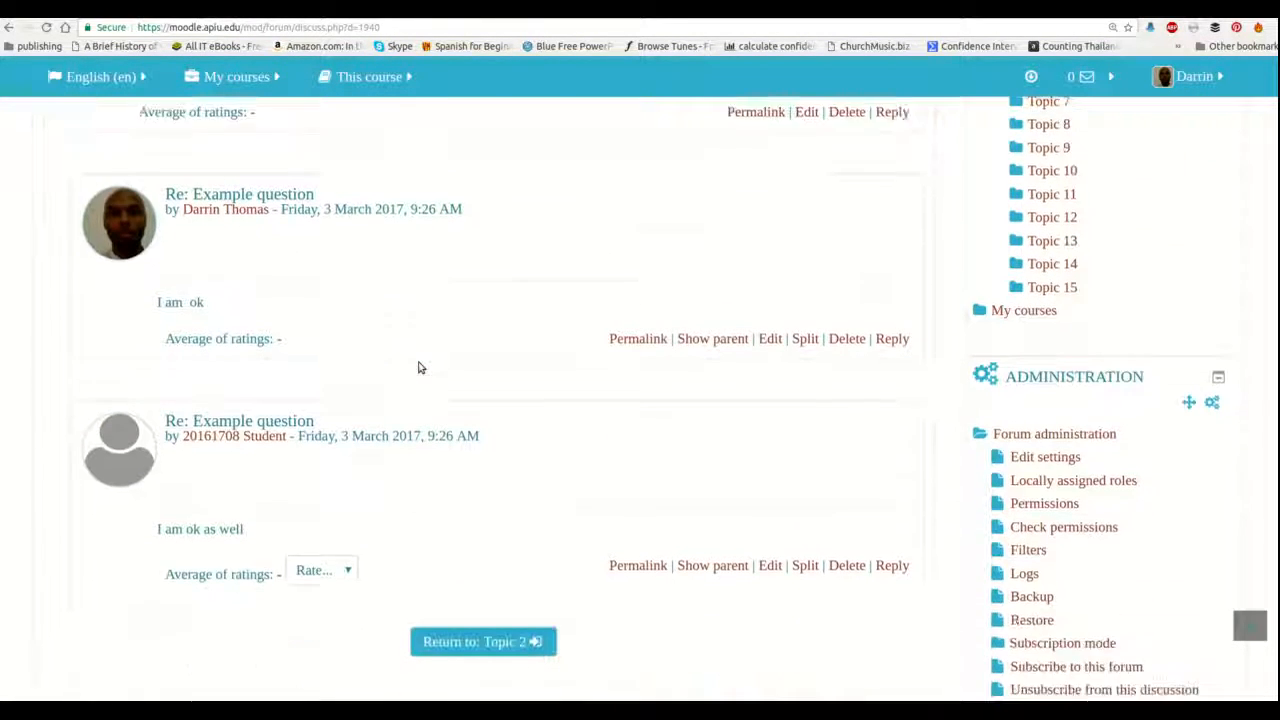
scroll(249, 314, up, 1)
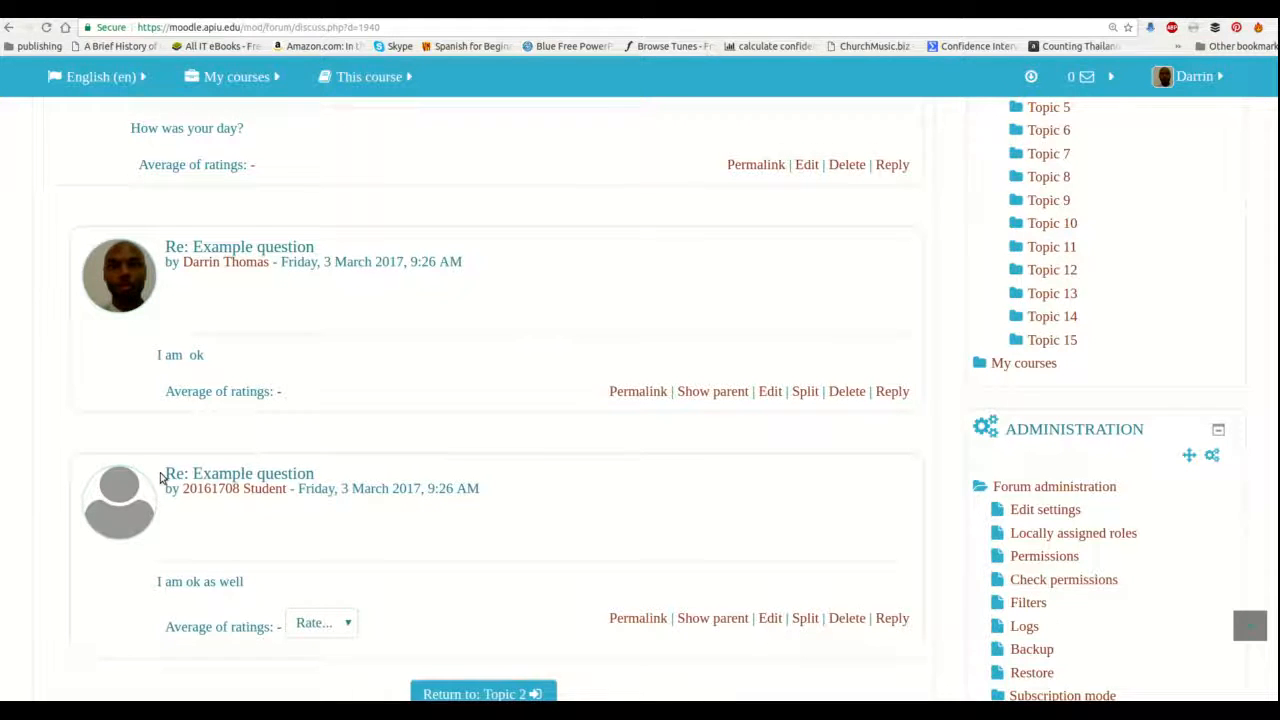
scroll(160, 478, down, 3)
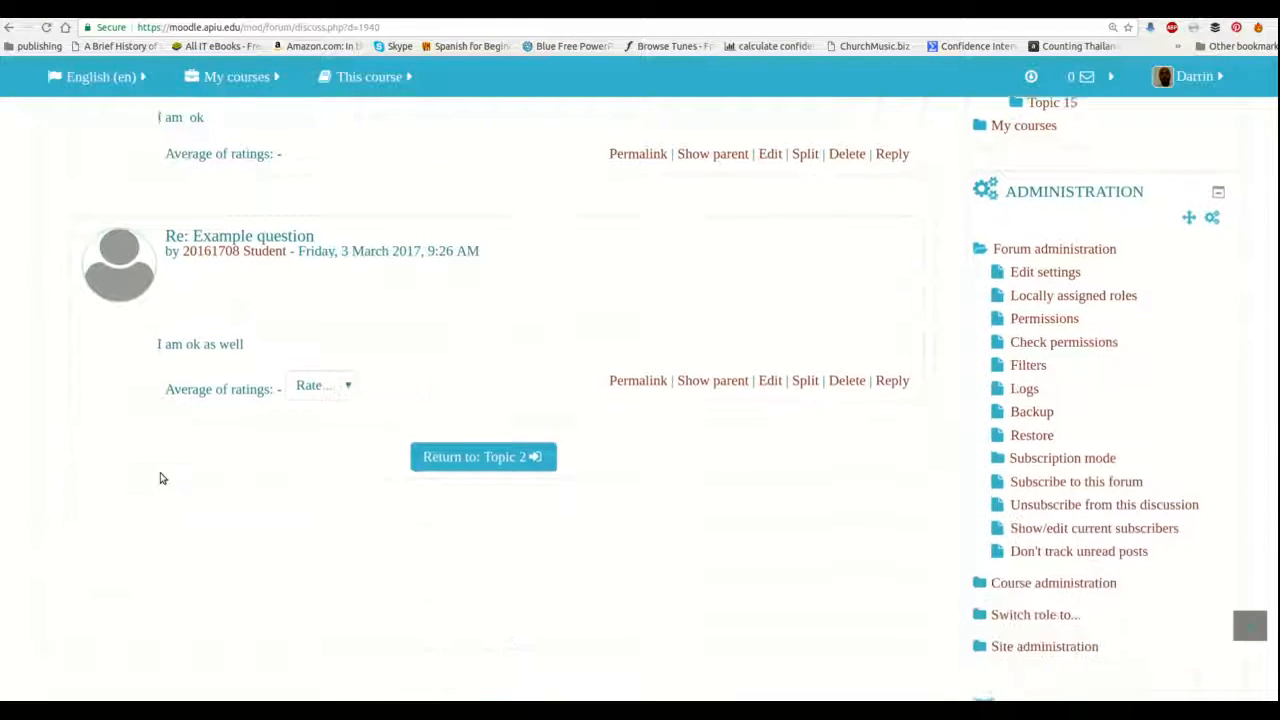
click(320, 384)
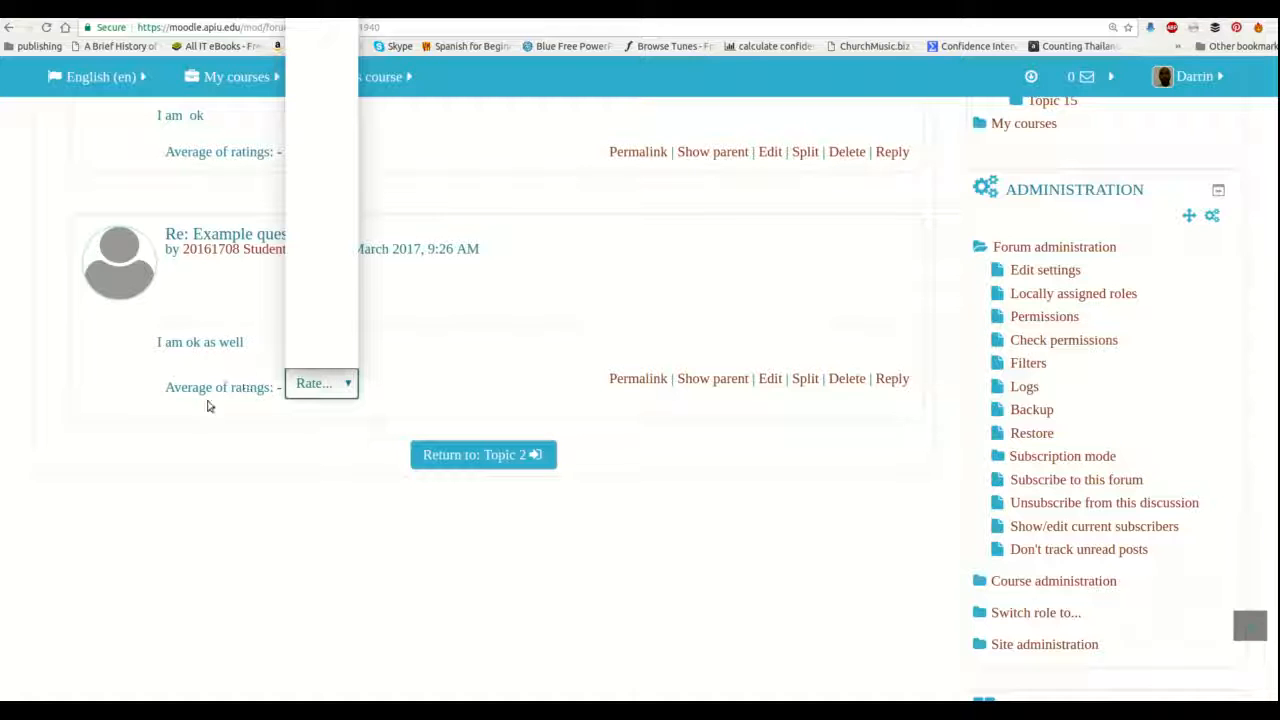
scroll(309, 301, down, 4)
scroll(309, 301, down, 10)
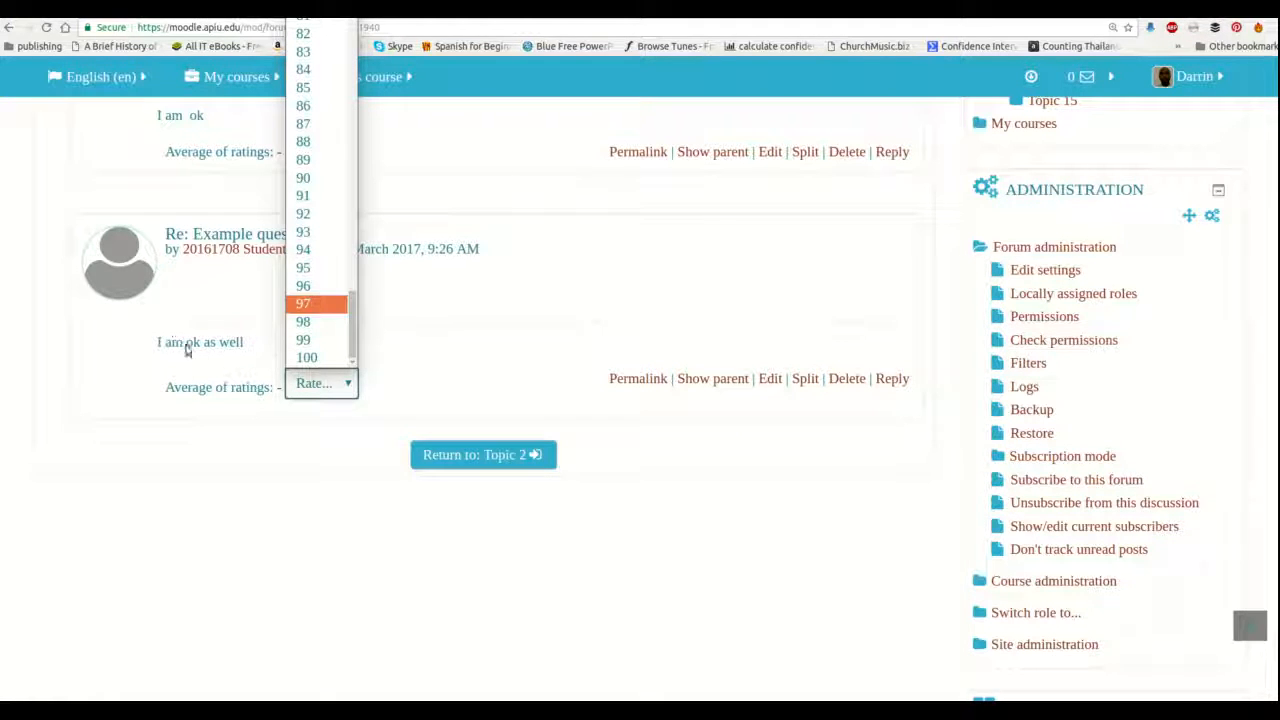
click(310, 108)
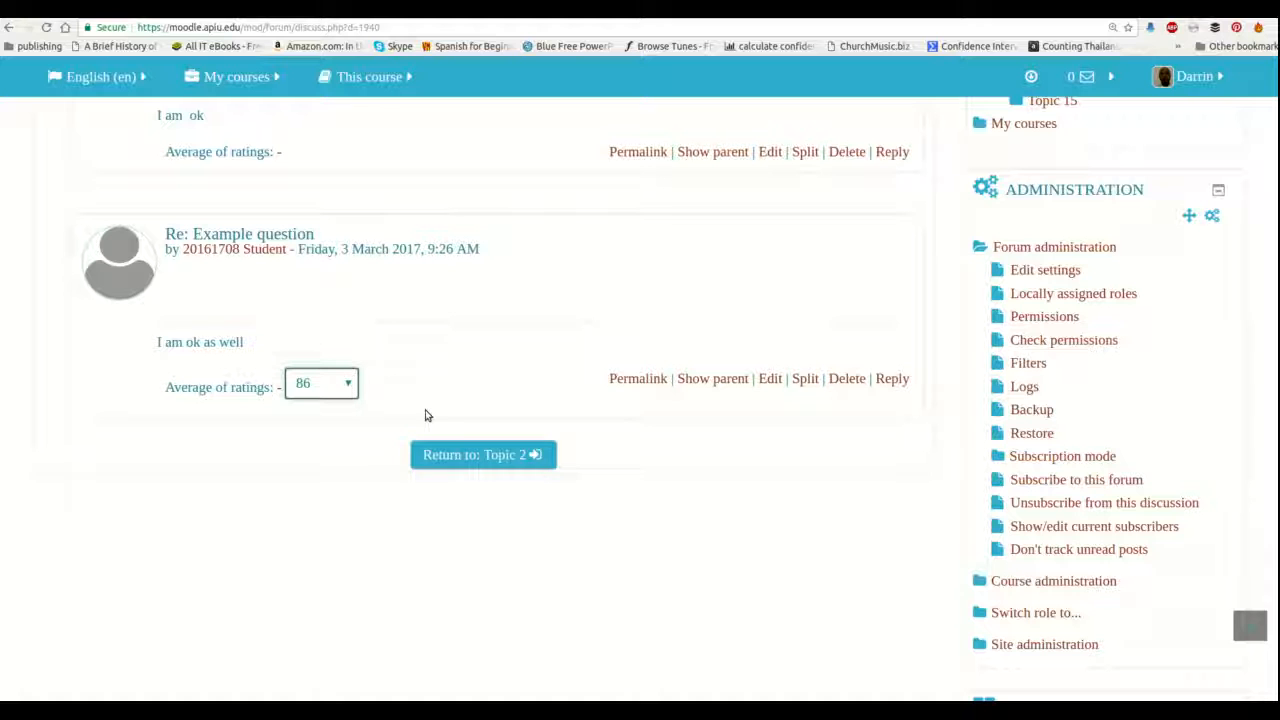
scroll(425, 415, up, 5)
scroll(425, 415, down, 3)
scroll(425, 415, down, 2)
click(378, 421)
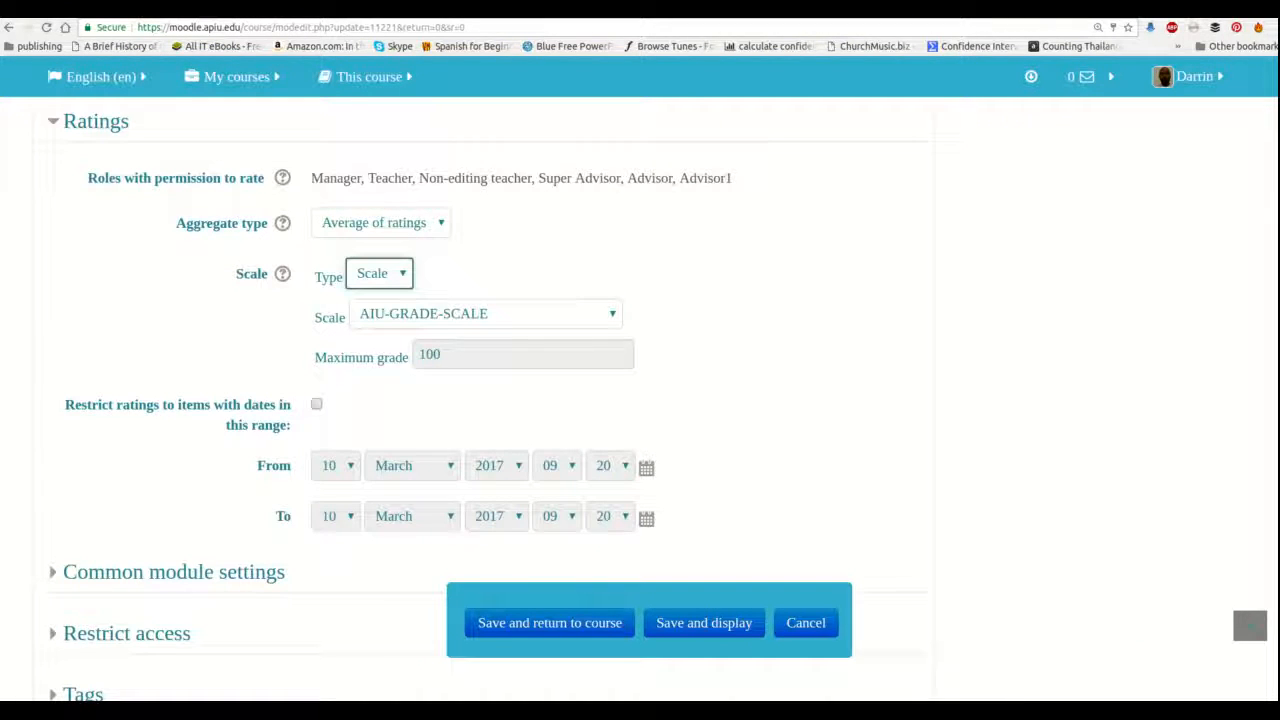
Review the Example 2 forum settings from Ratings back up to Attachments and word count
scroll(336, 270, up, 4)
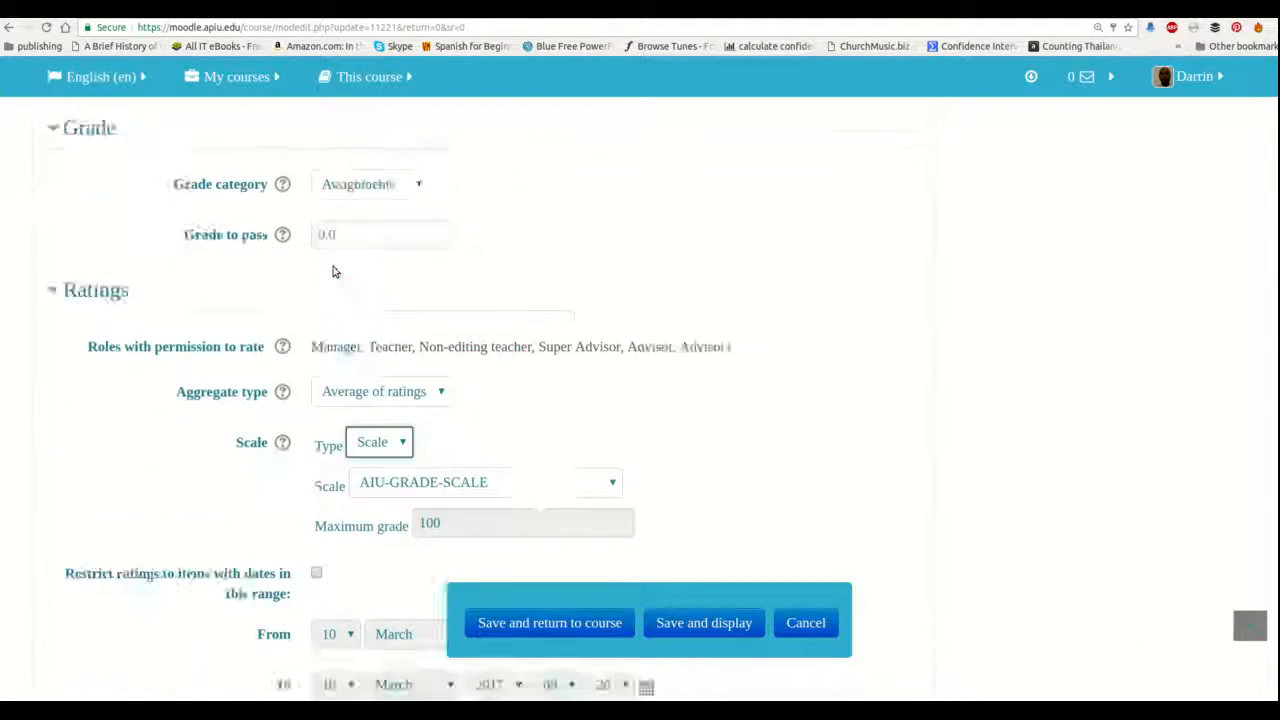
scroll(336, 270, up, 1)
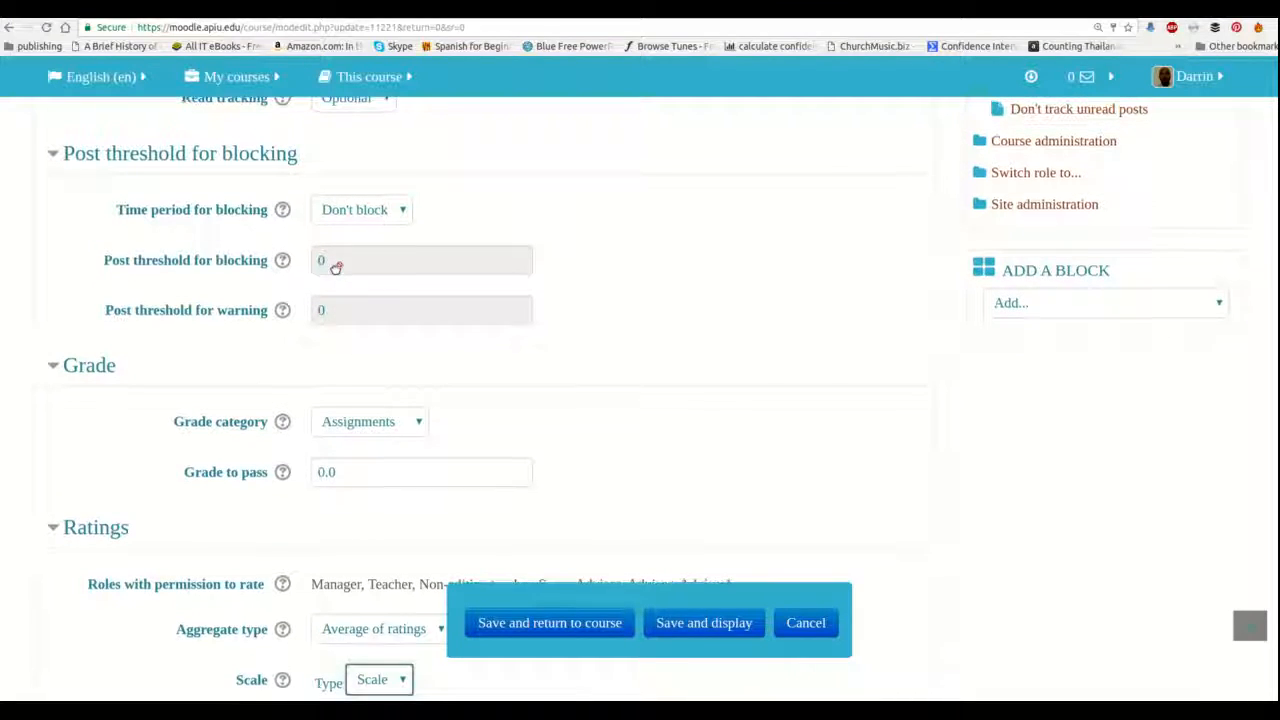
scroll(336, 268, up, 1)
scroll(336, 268, up, 4)
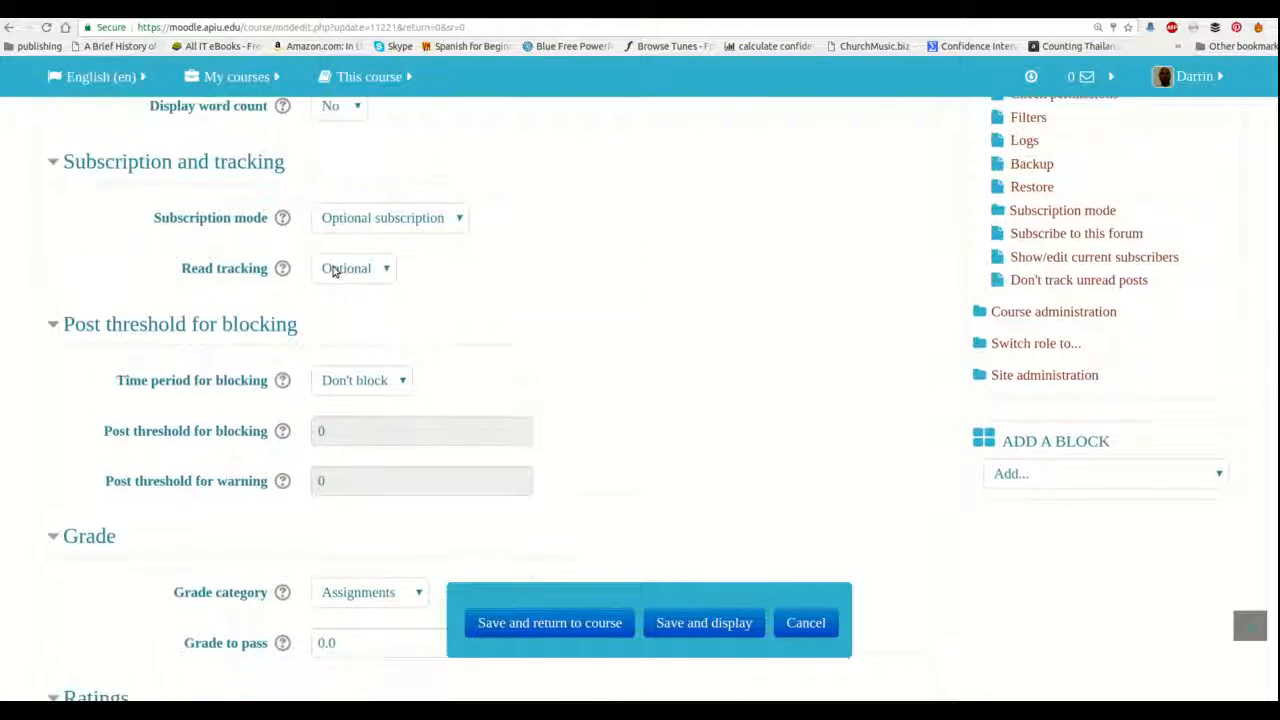
scroll(335, 270, up, 4)
scroll(334, 267, down, 3)
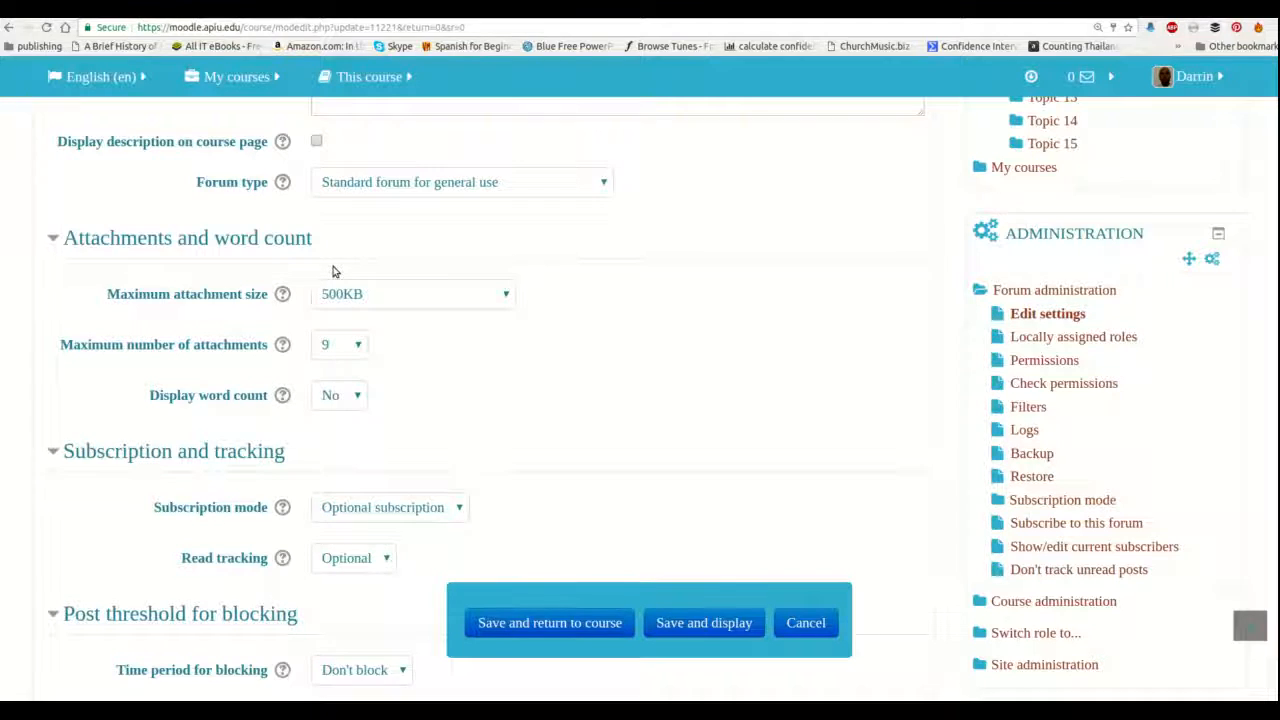
Review the forum's attachment, subscription and tracking, post threshold for blocking, and grade settings down to the Ratings section
scroll(335, 272, up, 1)
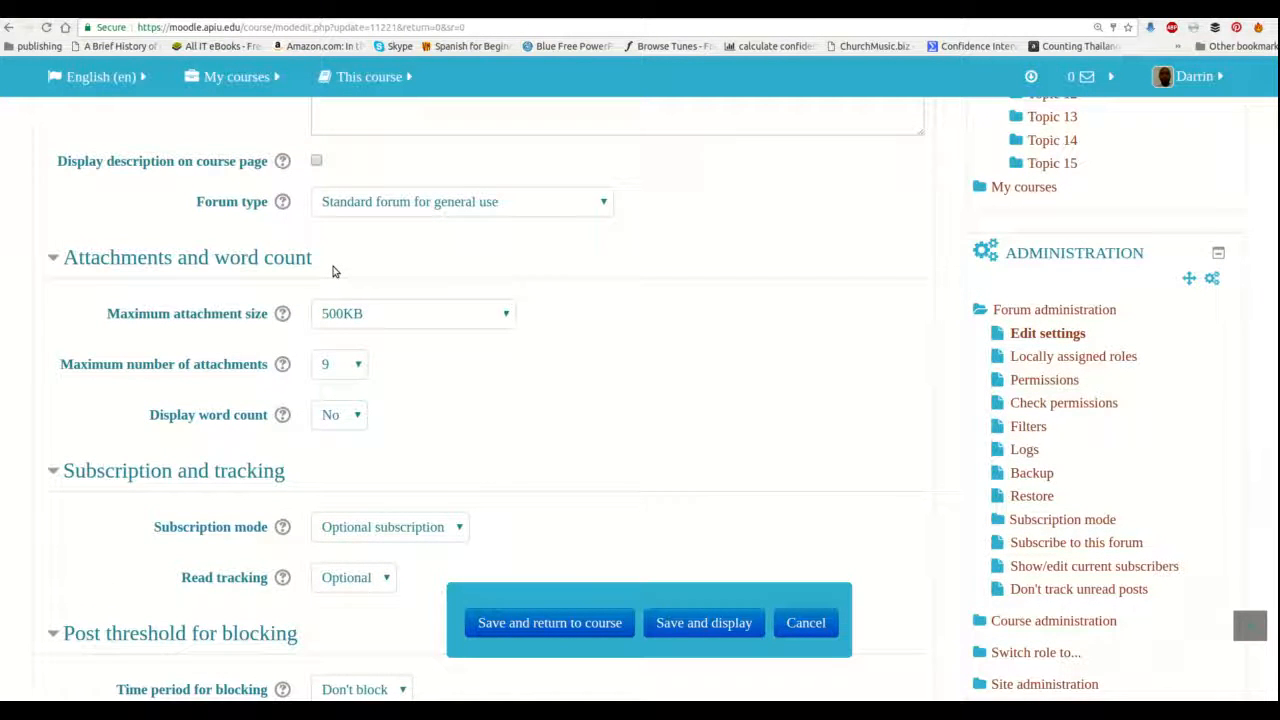
scroll(335, 272, down, 3)
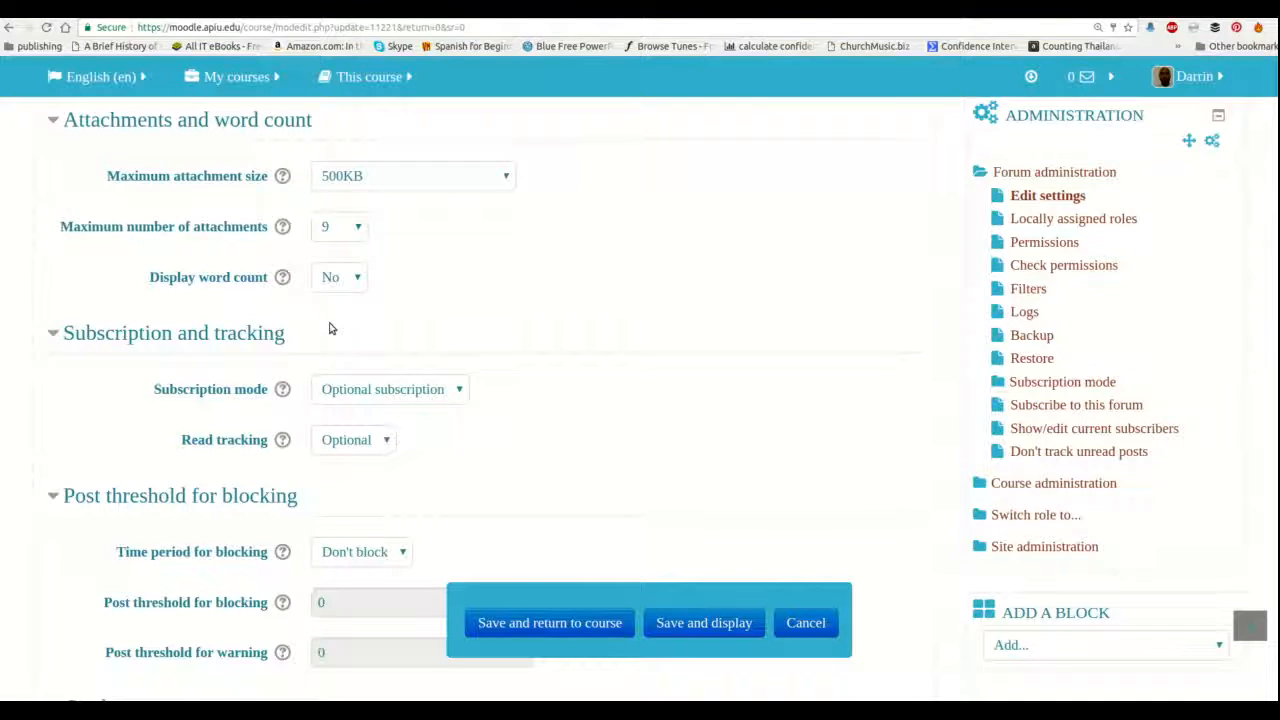
scroll(331, 328, down, 3)
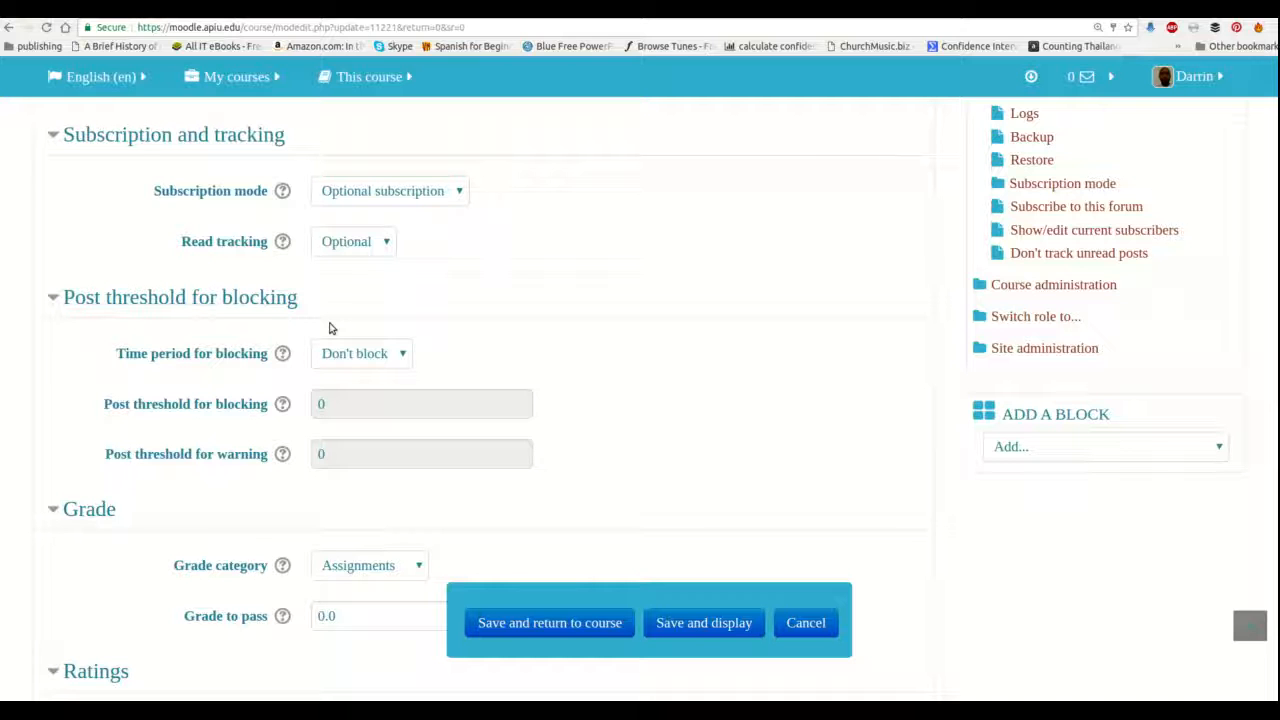
scroll(211, 321, down, 1)
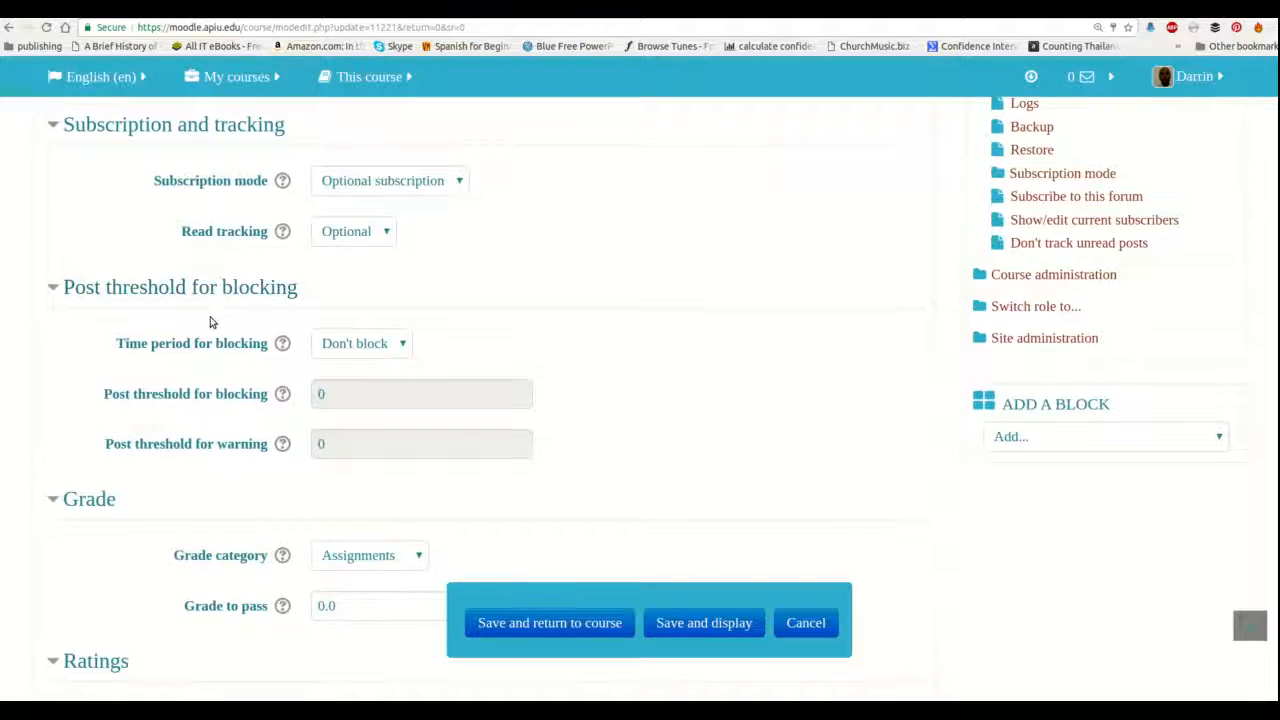
scroll(211, 321, down, 2)
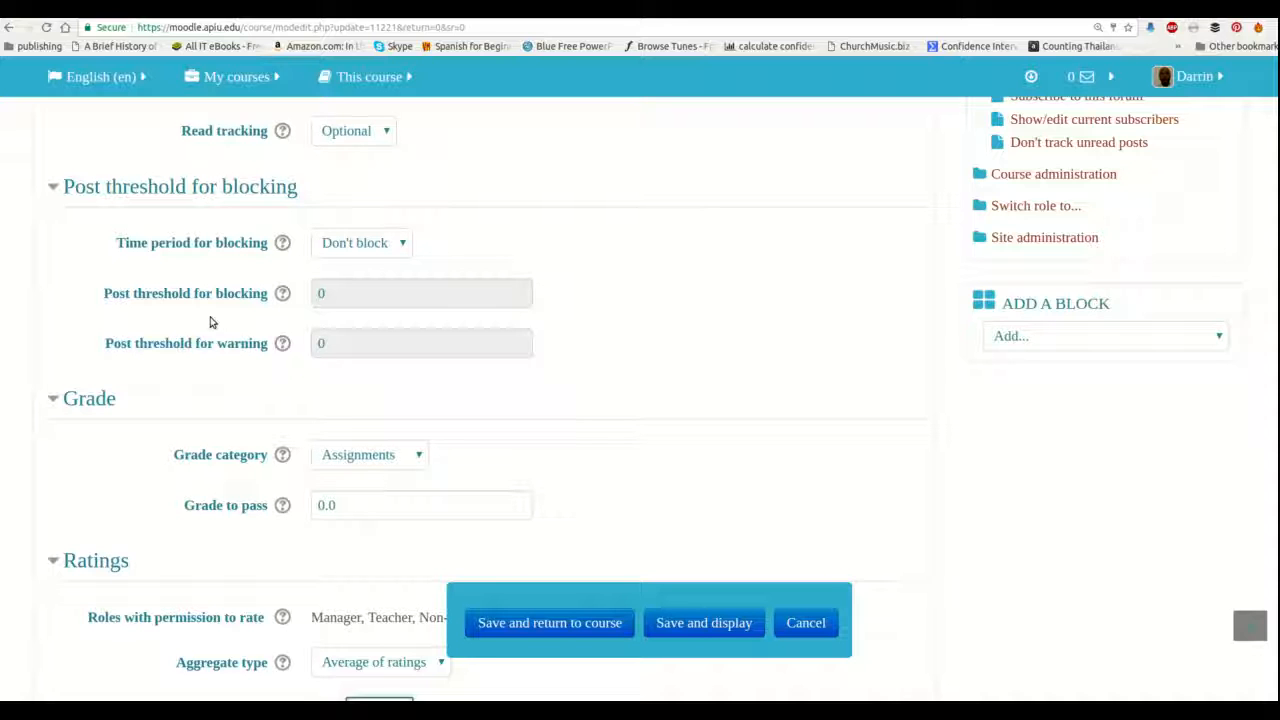
scroll(194, 363, down, 5)
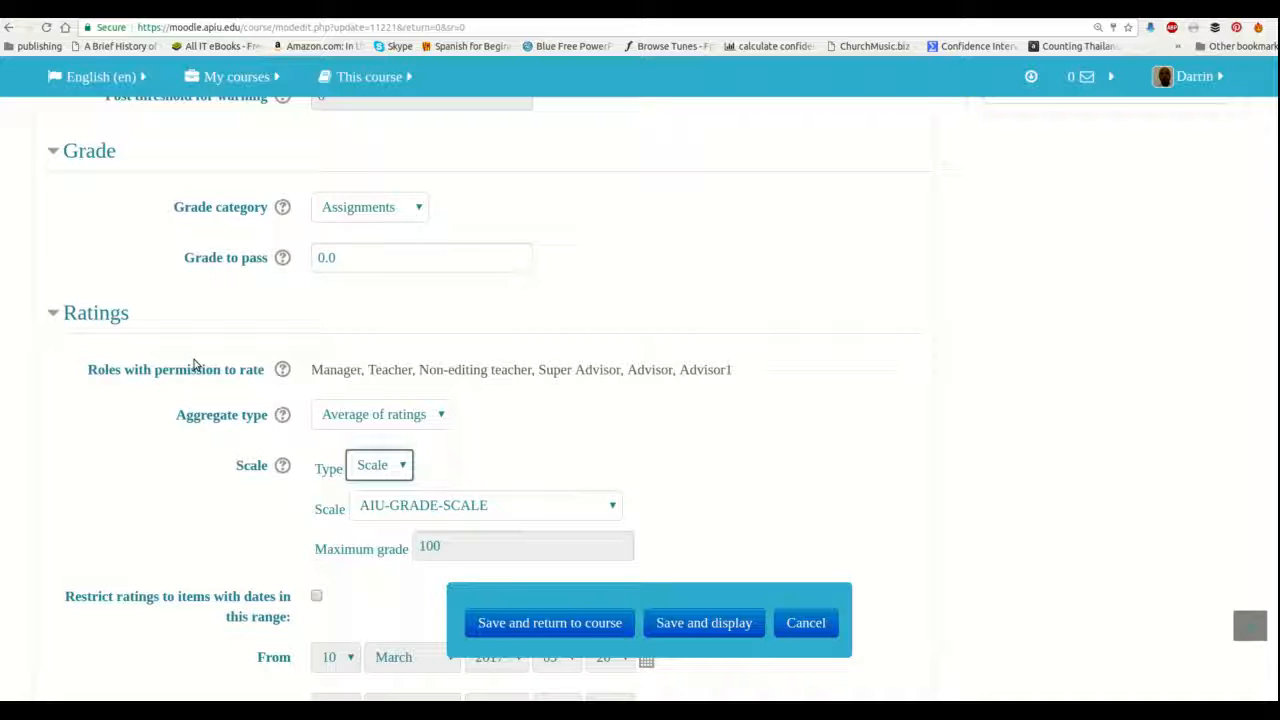
Set the rating scale type to Point in the forum's Ratings section
scroll(195, 365, down, 2)
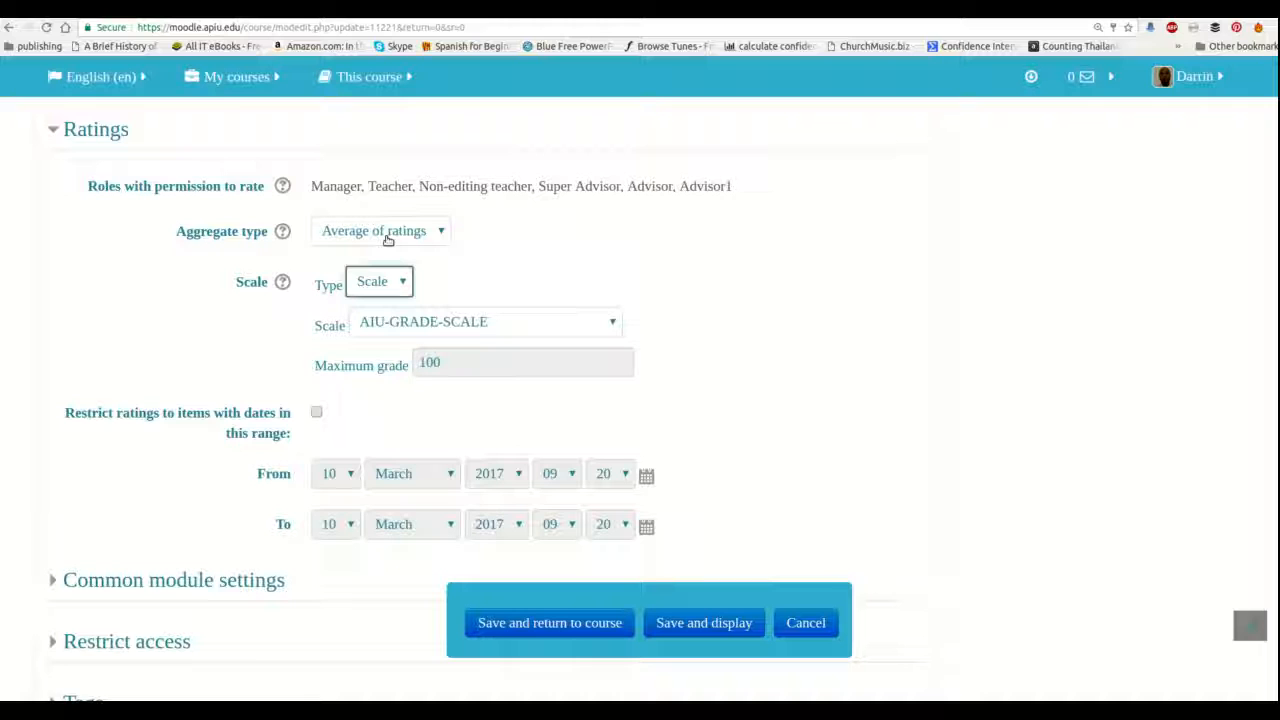
click(370, 282)
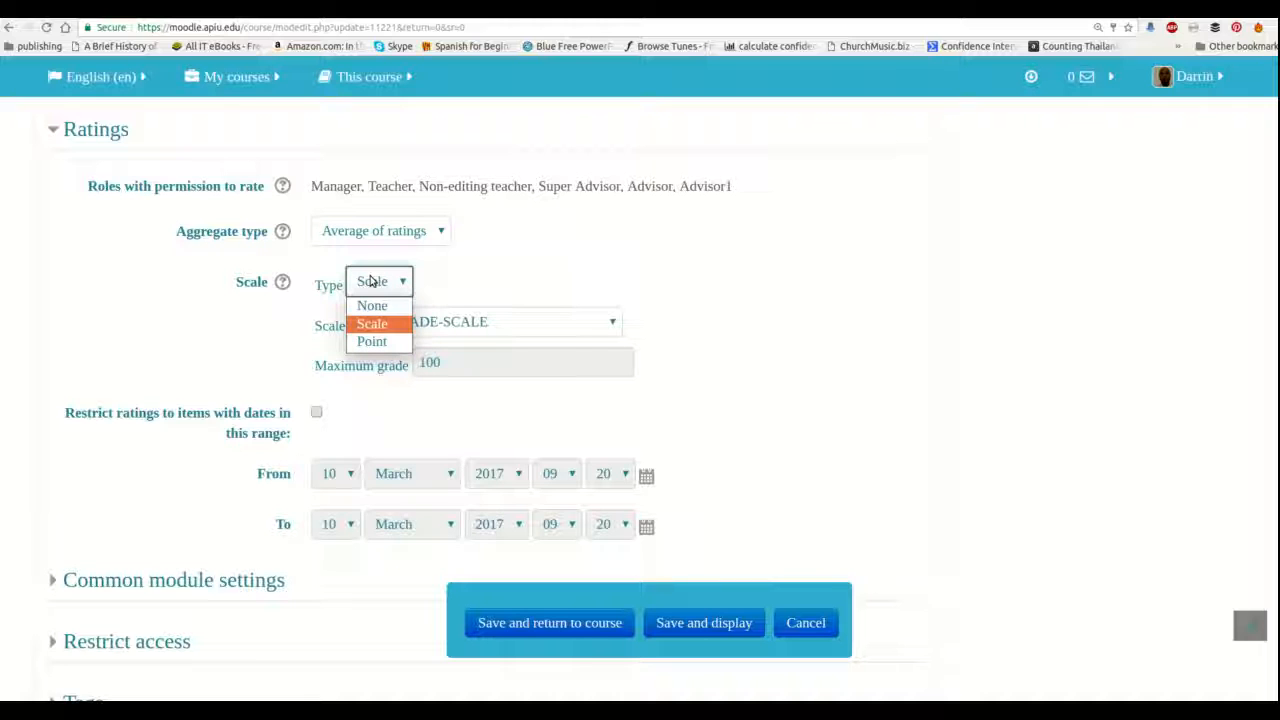
click(370, 341)
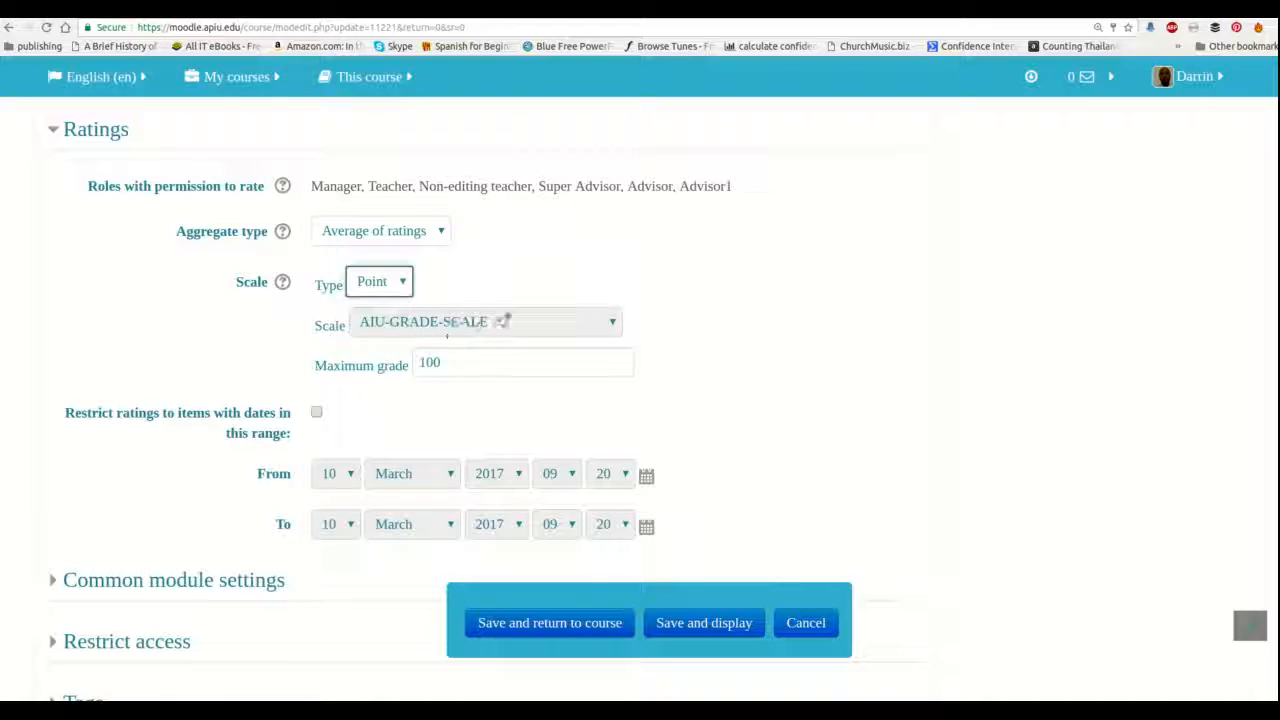